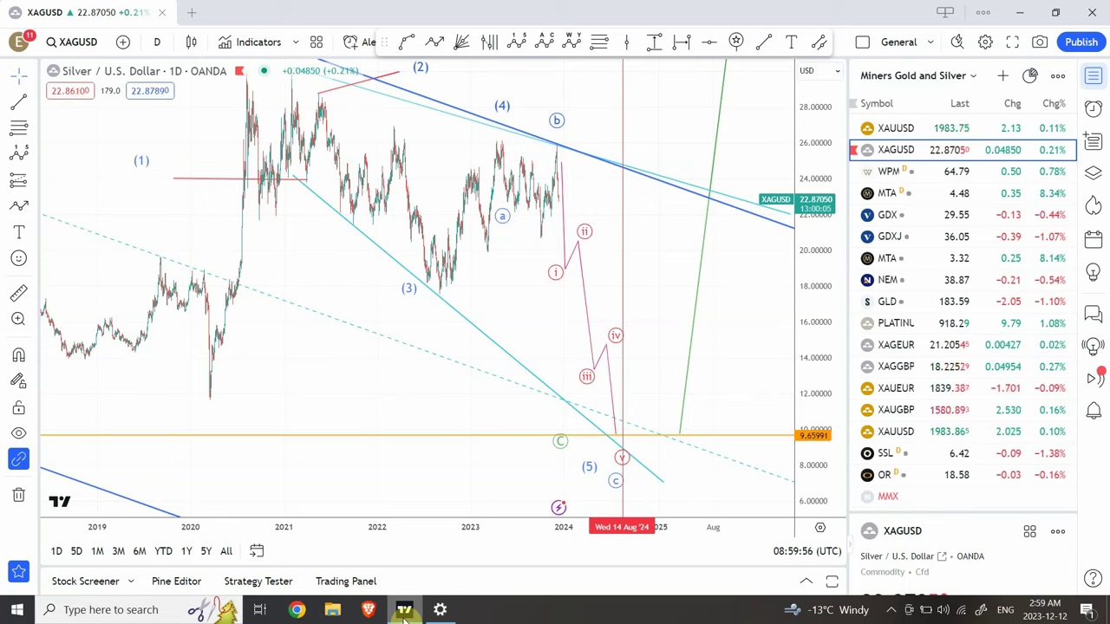
Switch to the XAUUSD daily chart and rescale it to show the projection to the 1269.05 support.
left_click(912, 132)
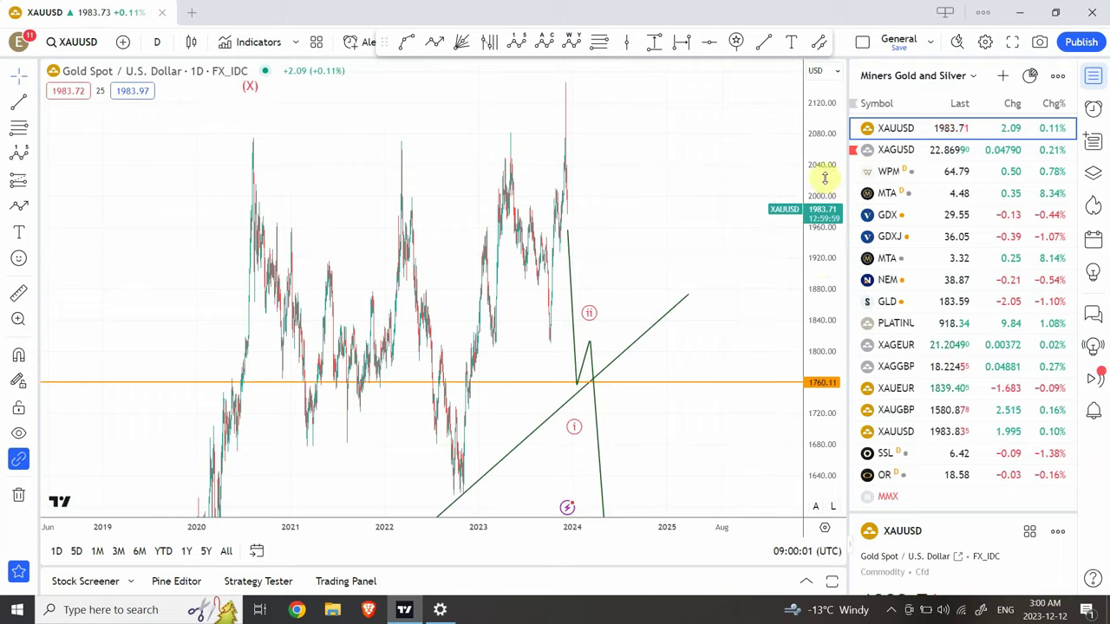
left_click_drag(821, 205, 812, 378)
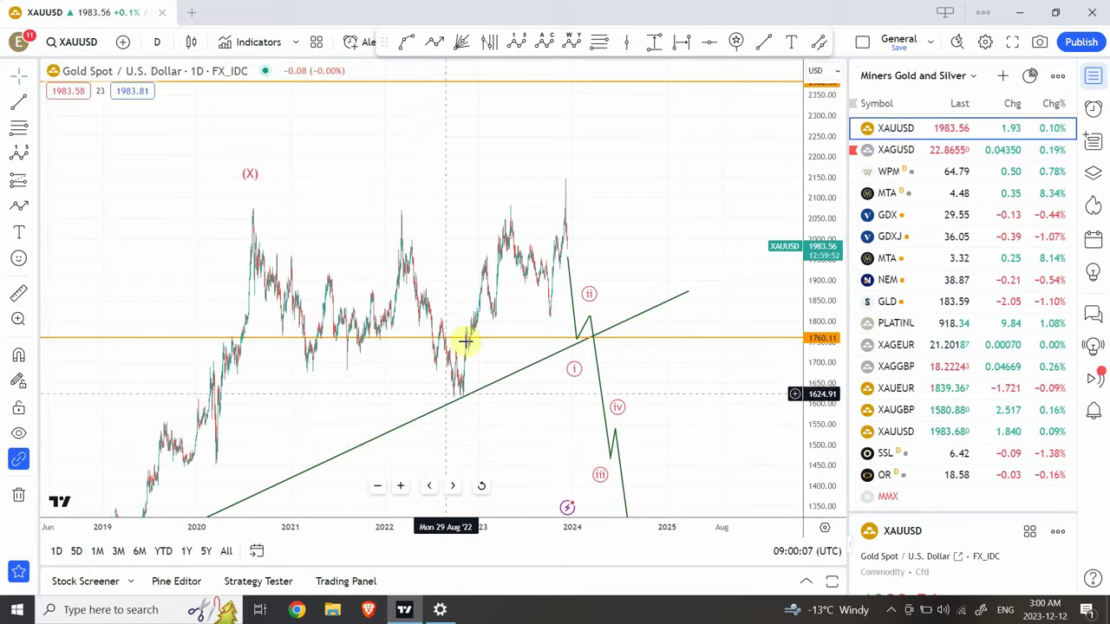
left_click_drag(447, 378, 478, 255)
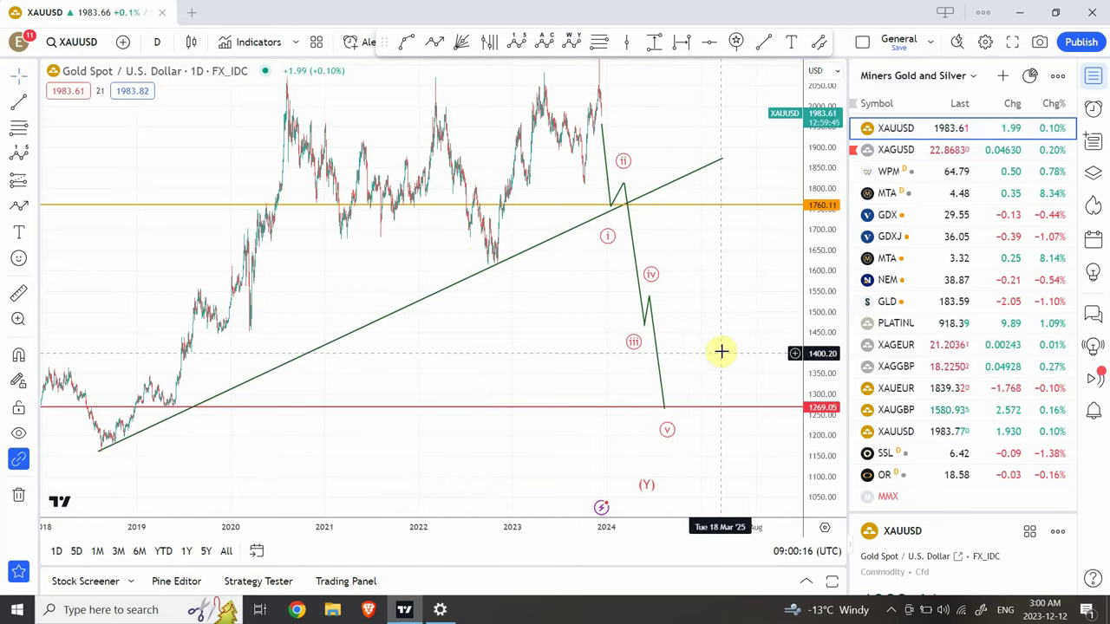
left_click_drag(824, 267, 824, 310)
mouse_move(379, 480)
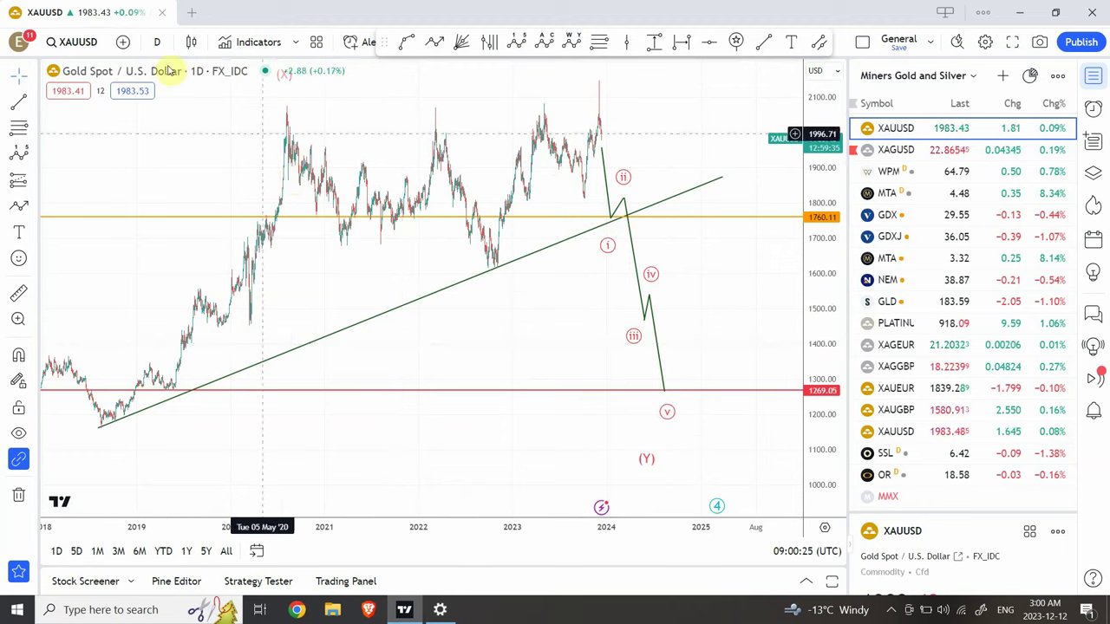
Switch gold to the 1-week interval and inspect the Elliott wave and green trendline.
left_click(158, 41)
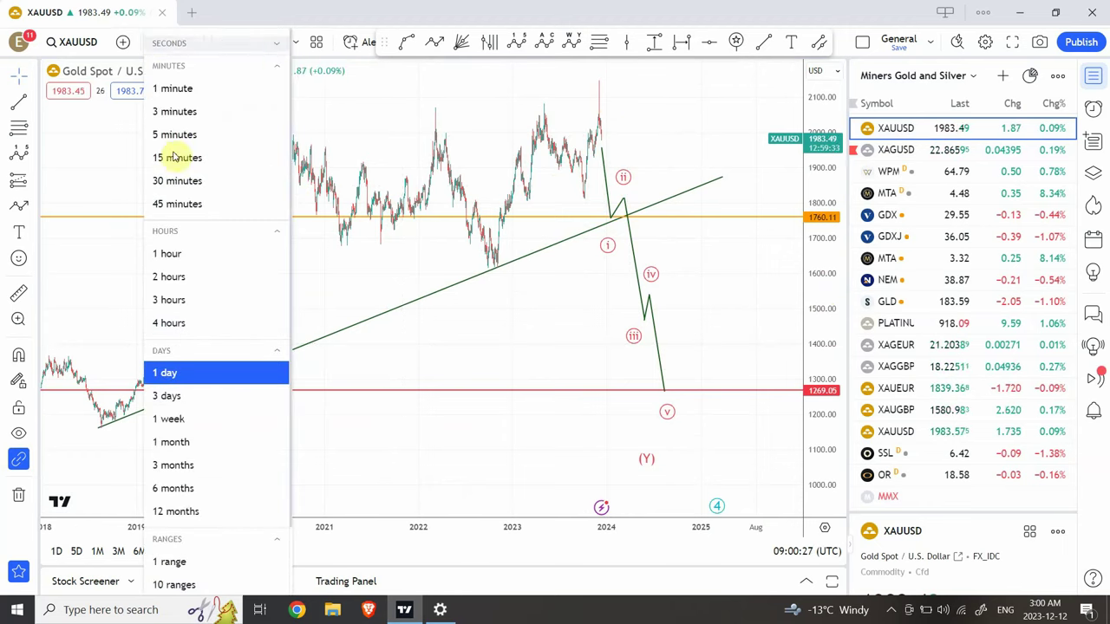
left_click(173, 419)
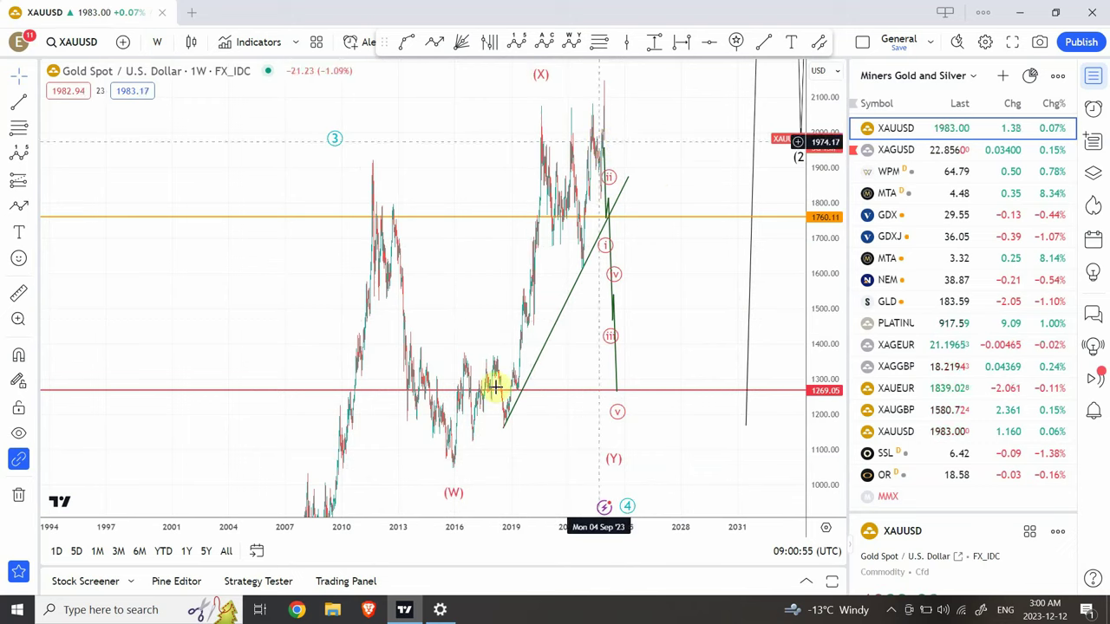
left_click(454, 478)
left_click(465, 451)
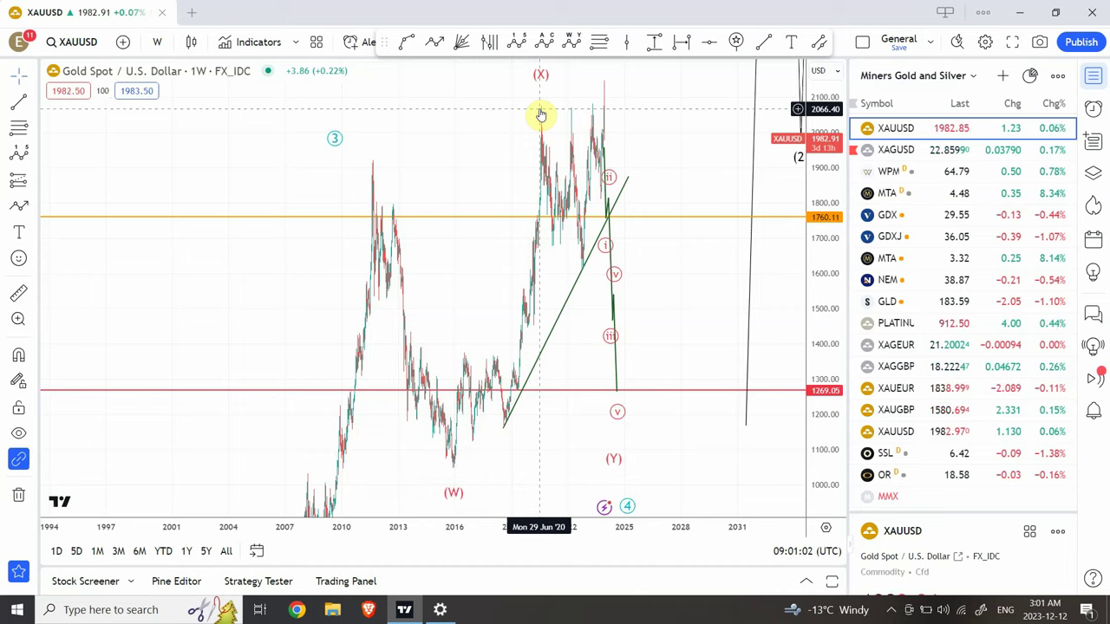
left_click(587, 266)
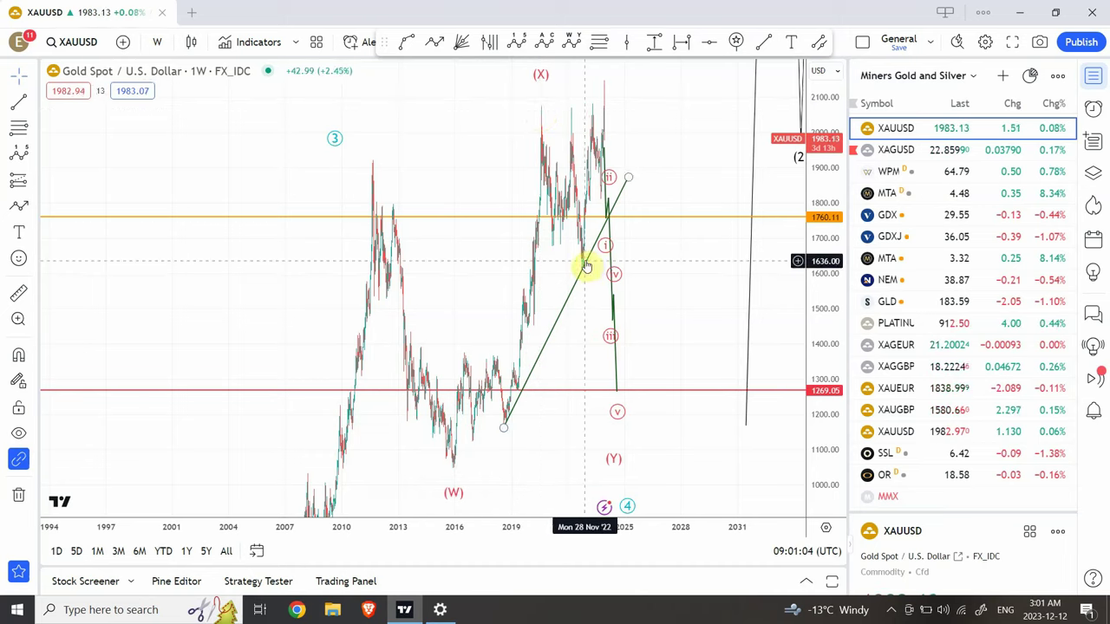
left_click(604, 83)
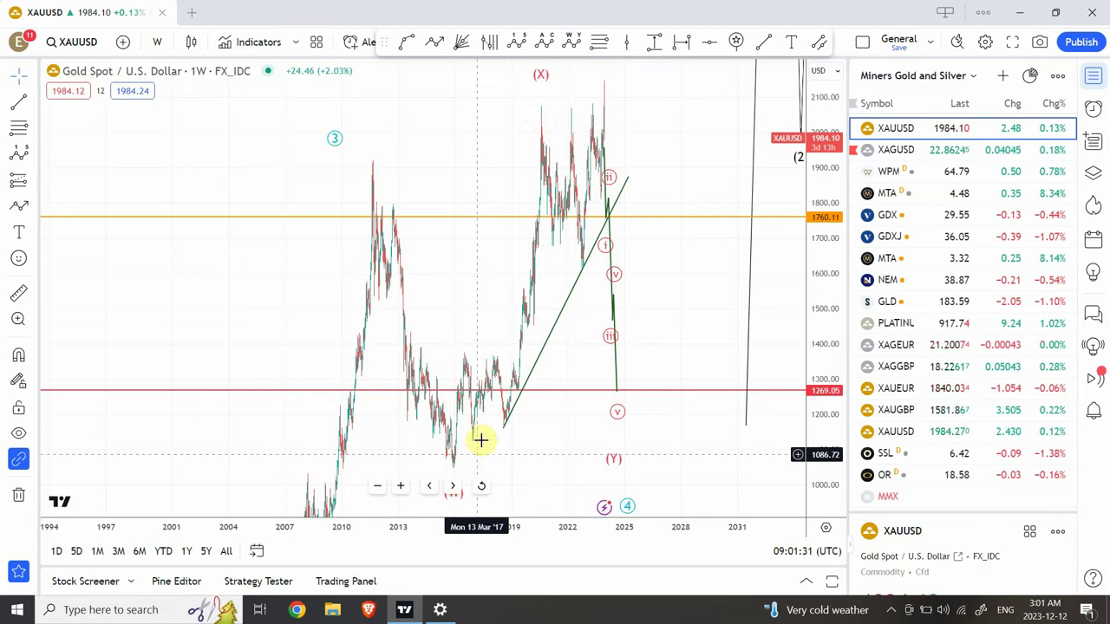
Draw an Elliott ABC correction through the 2011 peak, 2015 low, 2024 high and c near 1222.
left_click(617, 461)
left_click(618, 469)
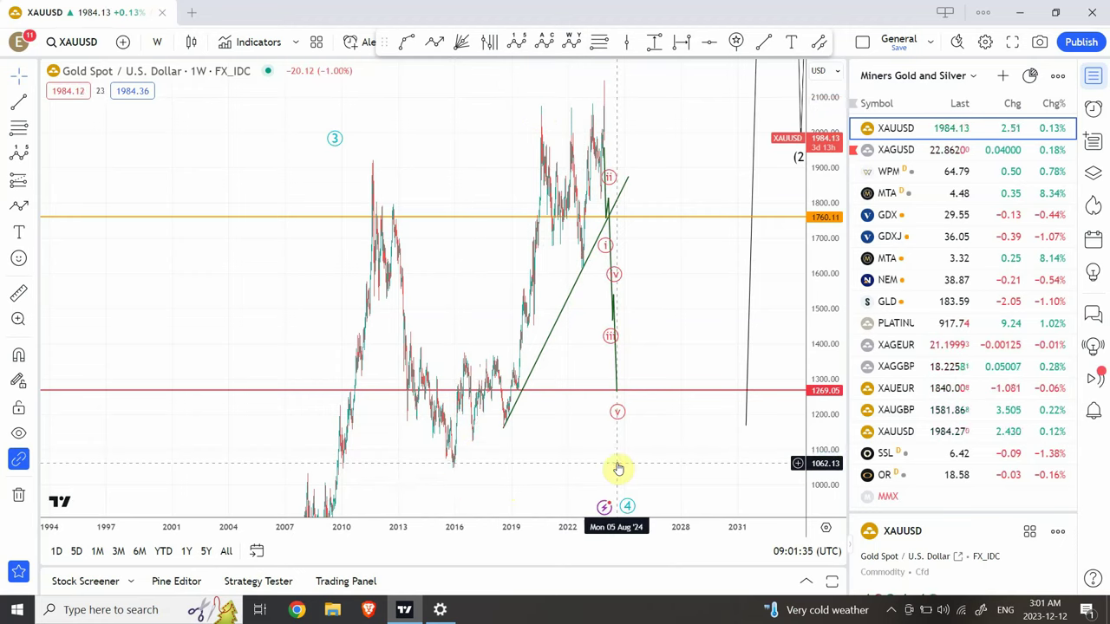
left_click(546, 48)
left_click(372, 151)
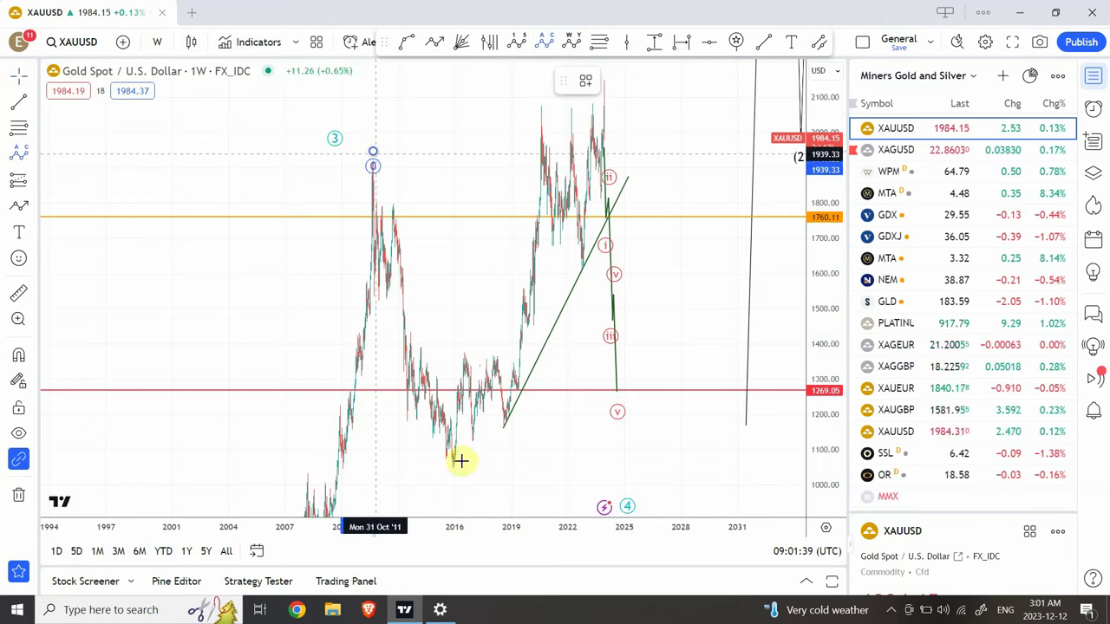
left_click(451, 471)
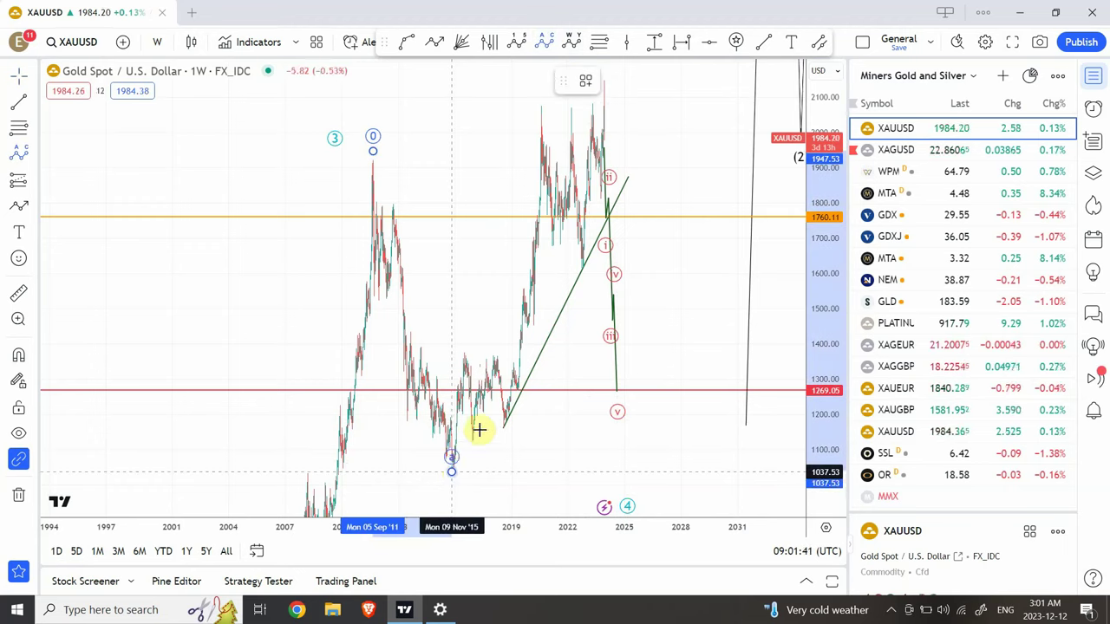
left_click(612, 73)
left_click(639, 405)
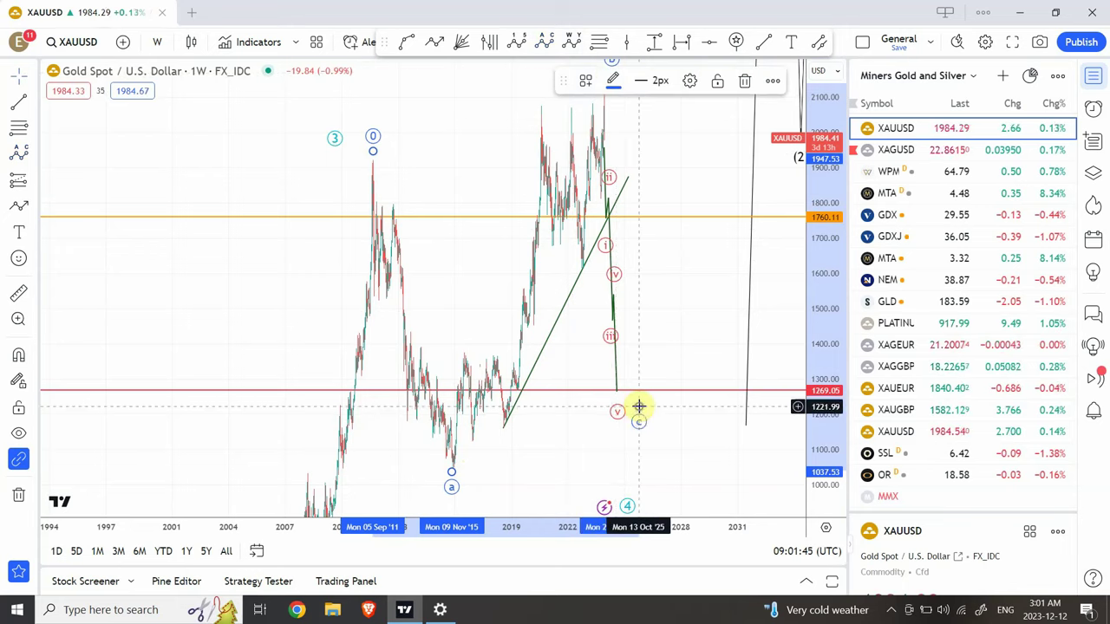
Change the correction wave's degree to Cycle in its settings and deselect it.
left_click(691, 82)
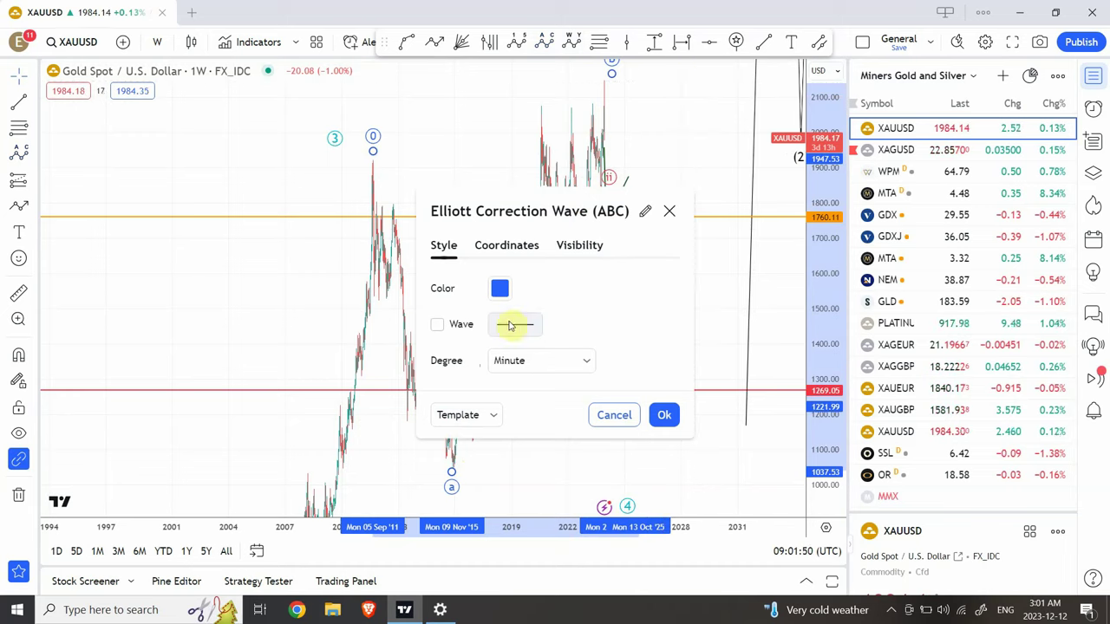
left_click(588, 361)
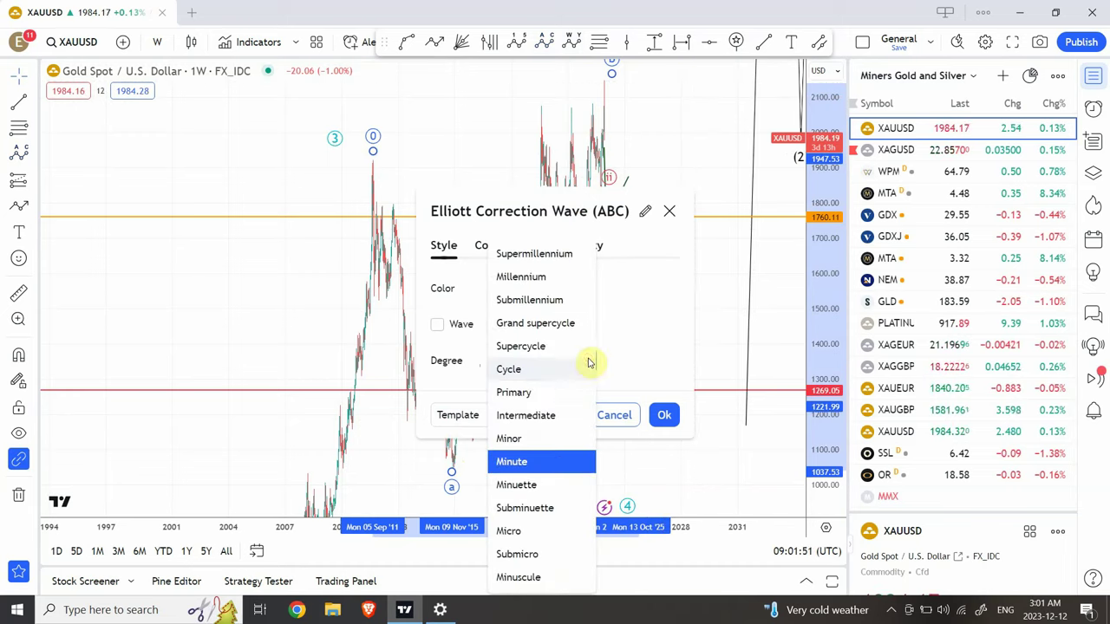
left_click(540, 372)
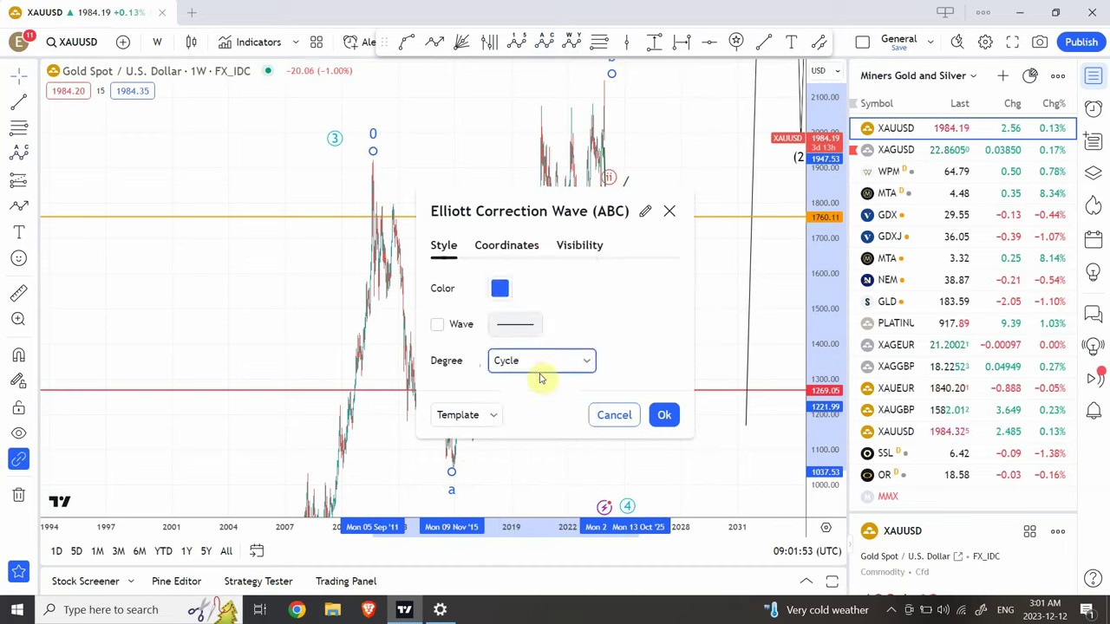
left_click(665, 414)
left_click(661, 425)
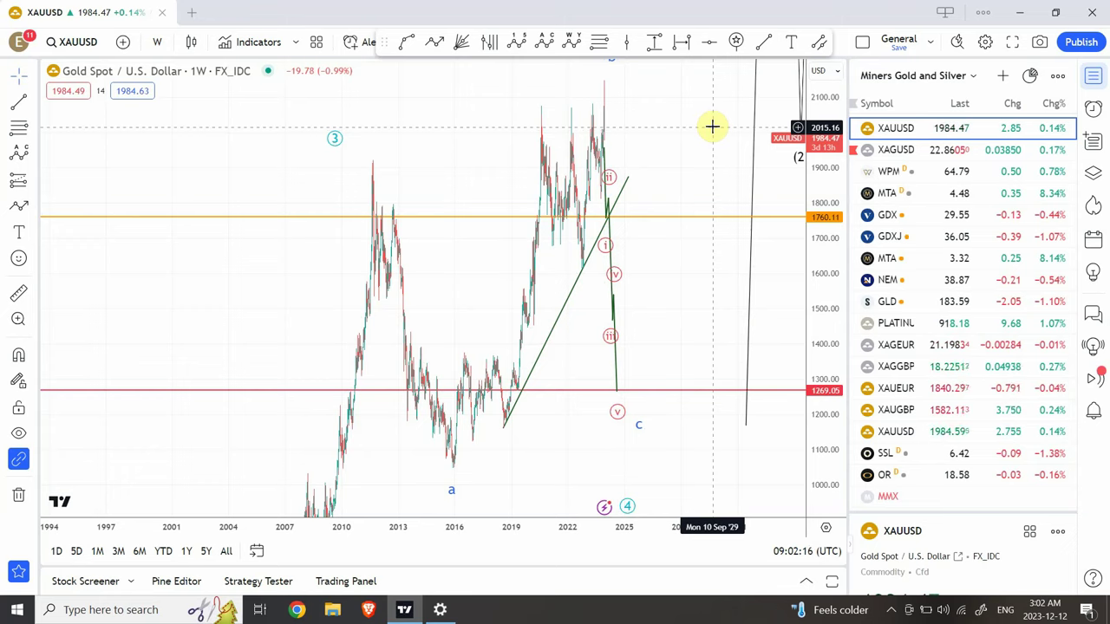
Select and deselect the ABC correction wave, then bring up the chart interval list.
left_click(615, 78)
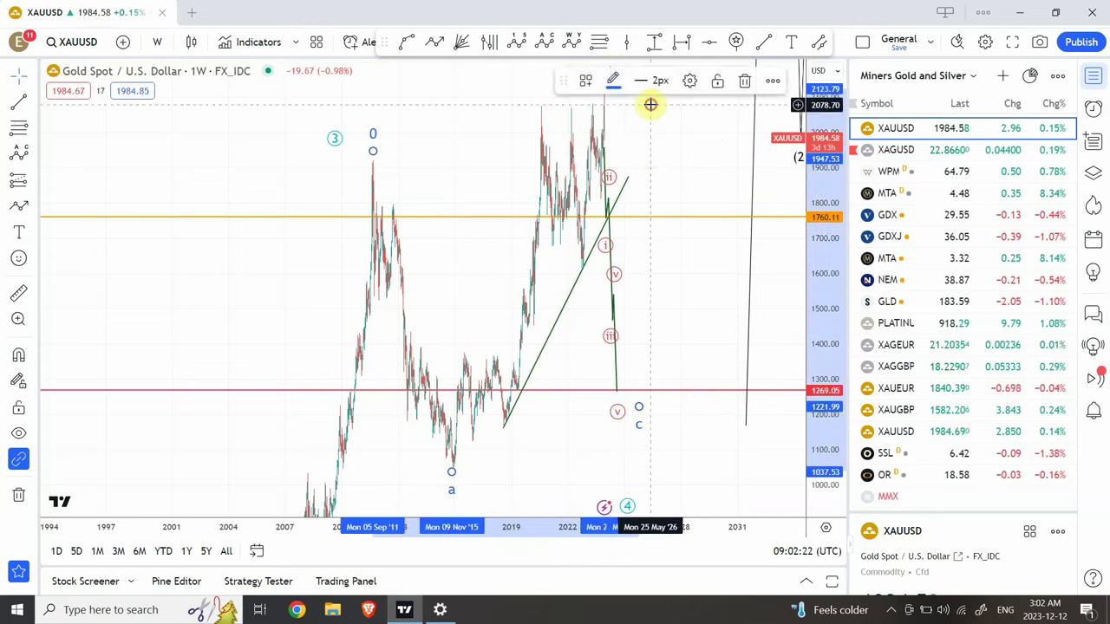
left_click(662, 153)
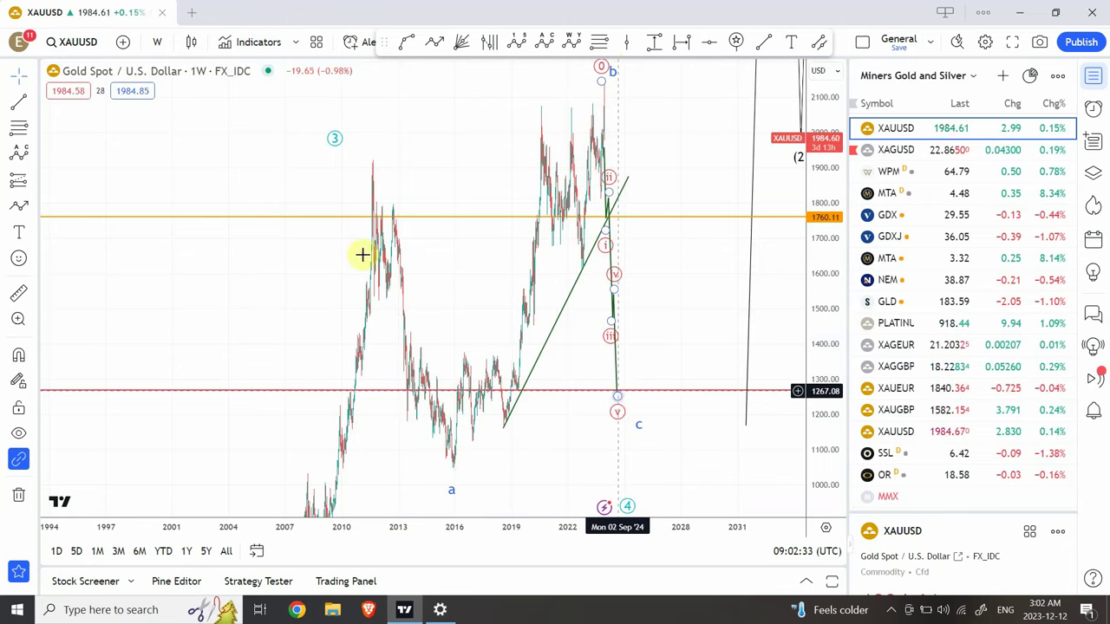
left_click(160, 45)
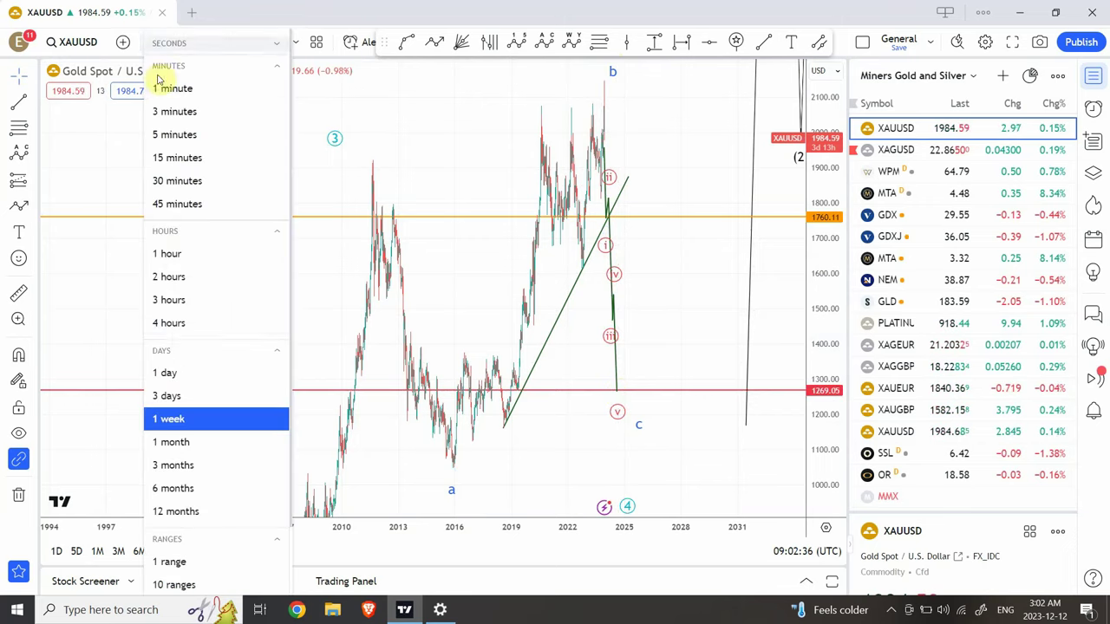
Switch gold to the 1-day interval and select the green trendline and projected impulse wave.
left_click(167, 373)
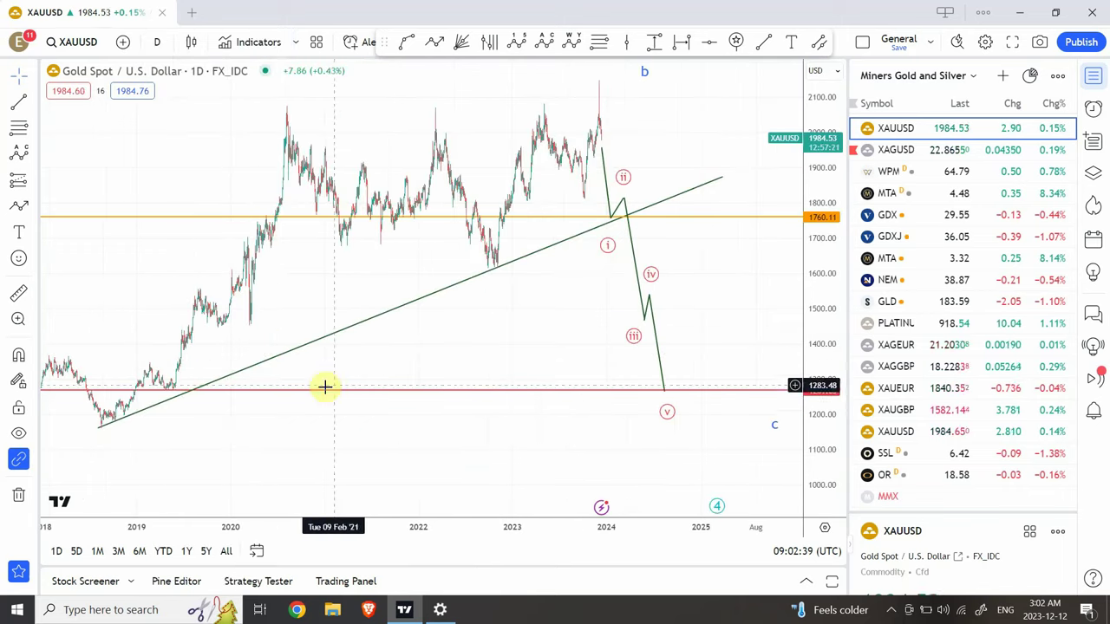
left_click(111, 421)
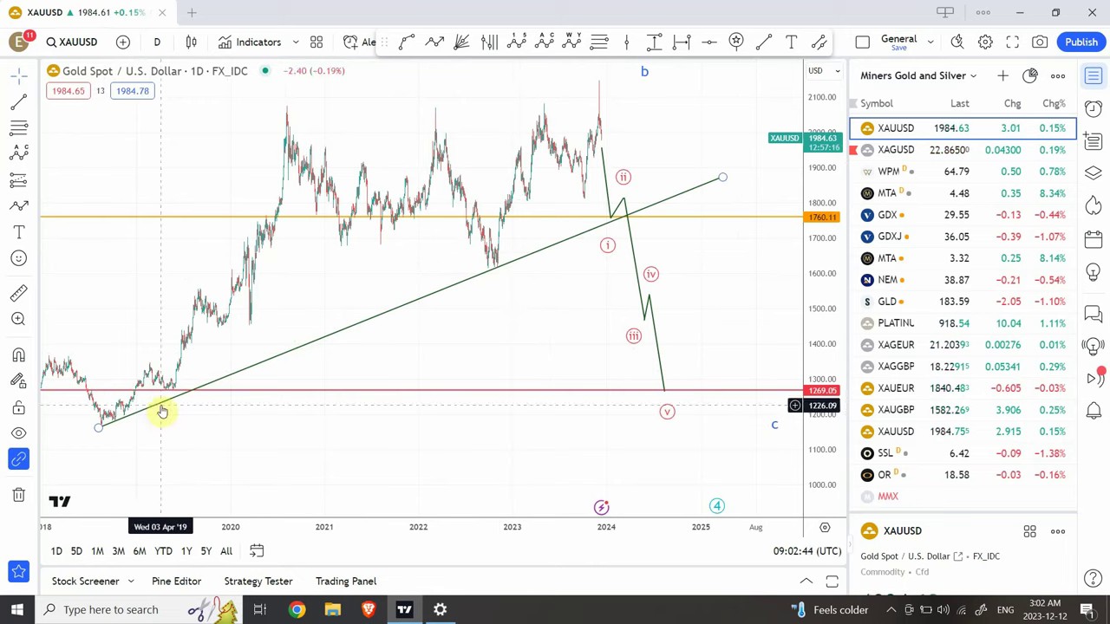
left_click(599, 77)
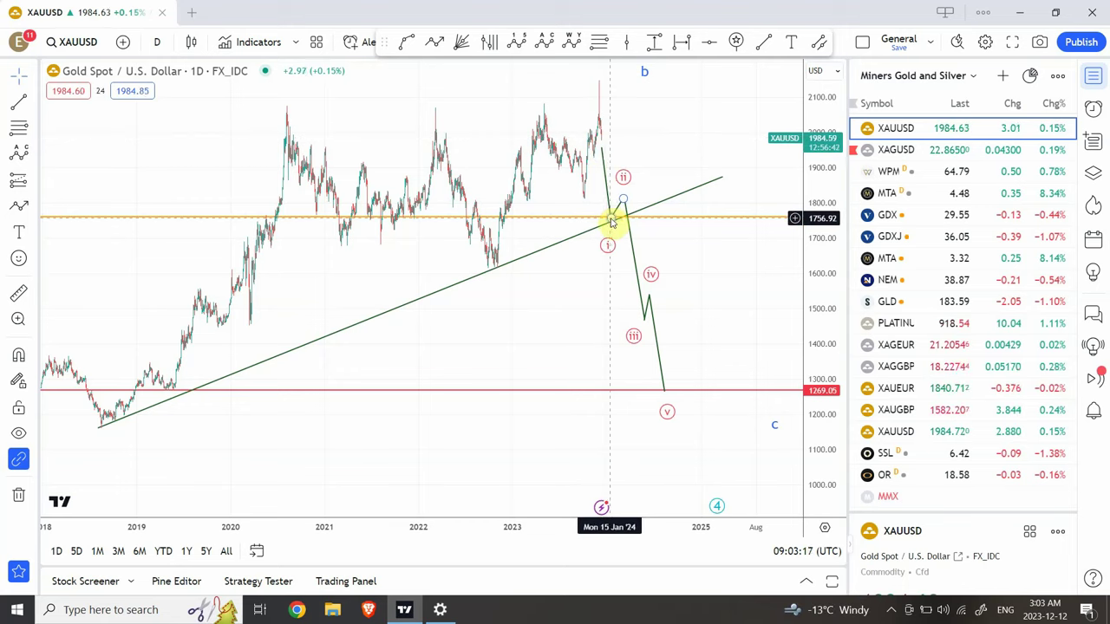
Move the wave's bounce point onto the rising trendline and lower another vertex slightly.
left_click_drag(610, 217, 624, 198)
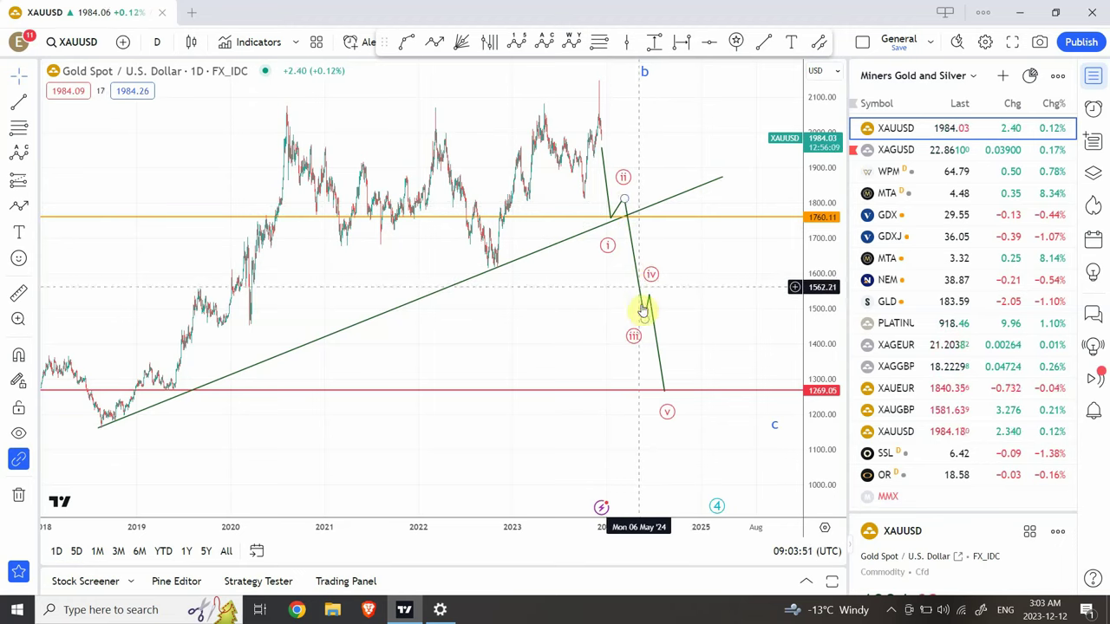
left_click_drag(643, 311, 643, 323)
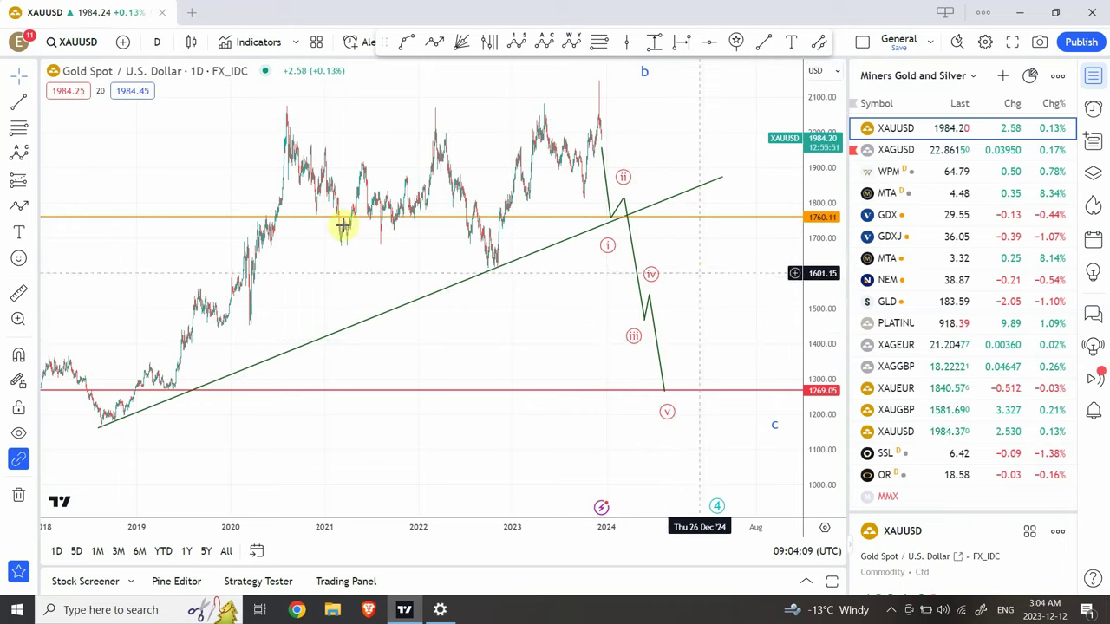
left_click(157, 42)
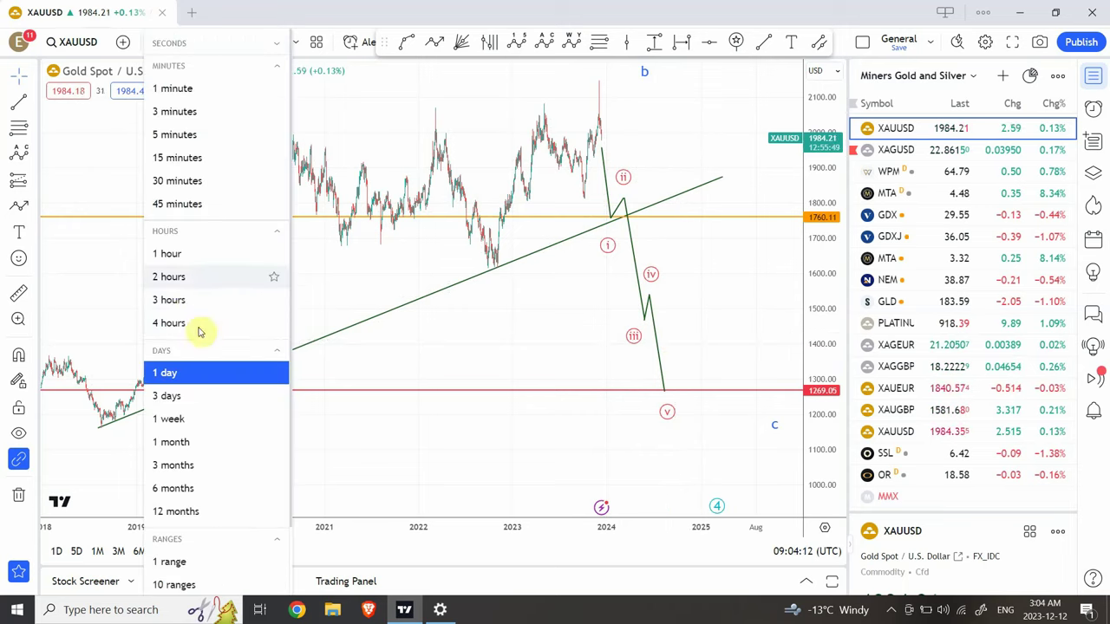
Switch gold to the 1-hour interval and rescale until the 1760.11 support comes into view.
left_click(191, 258)
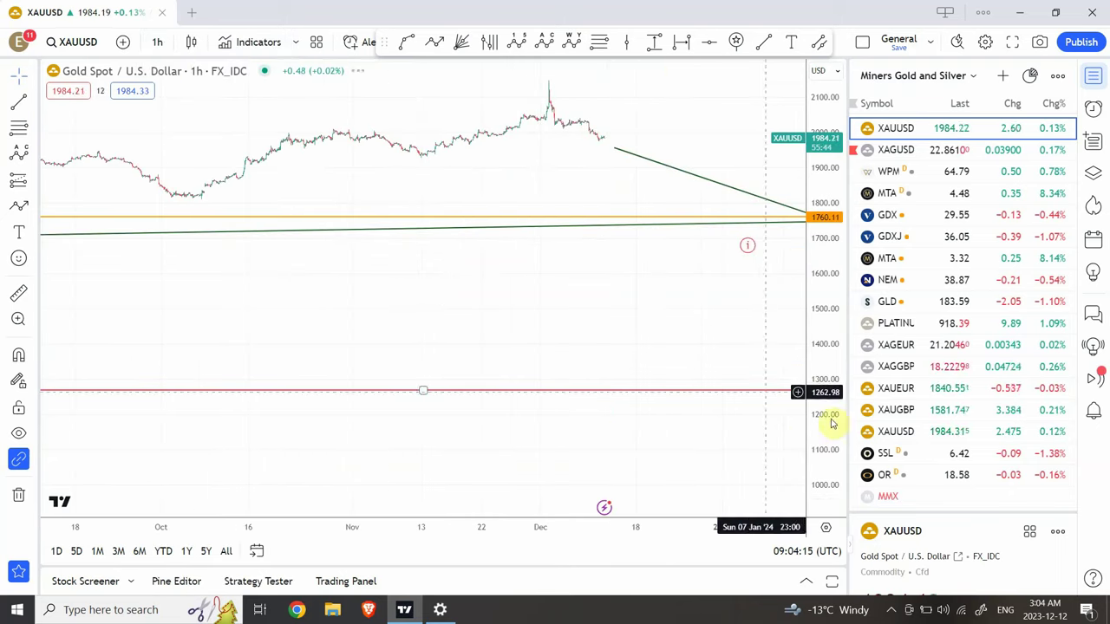
left_click_drag(813, 356, 834, 160)
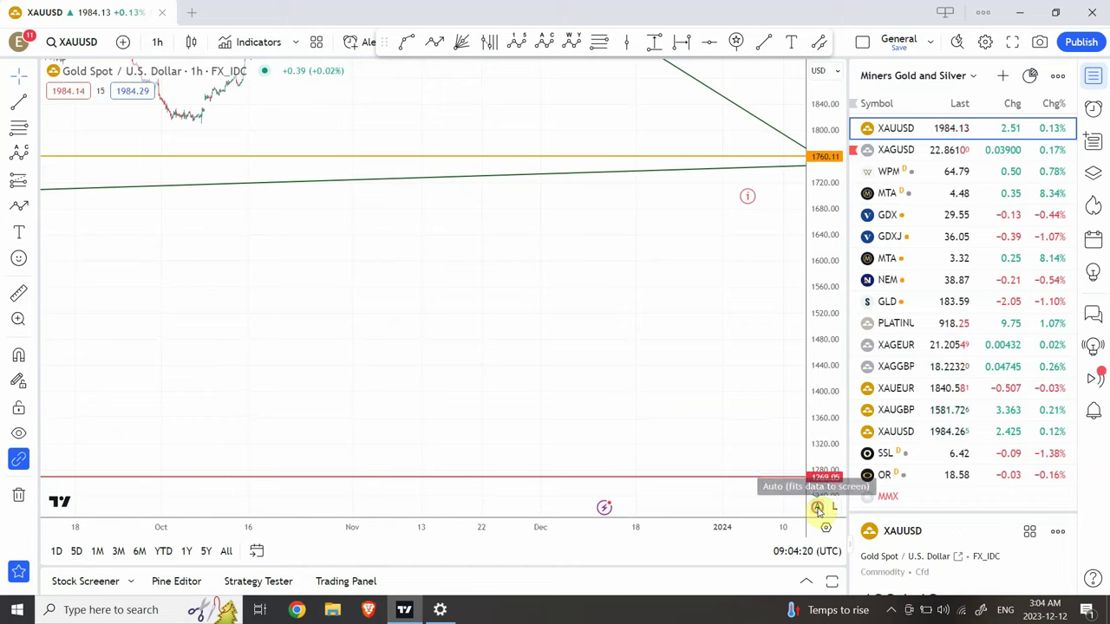
left_click(816, 509)
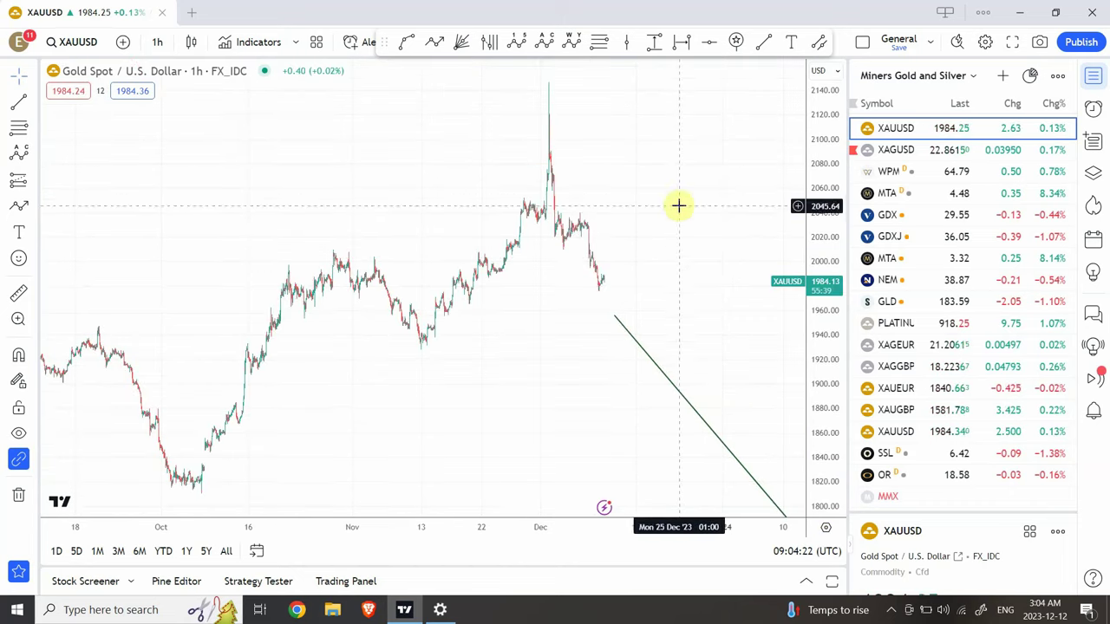
left_click_drag(465, 308, 461, 194)
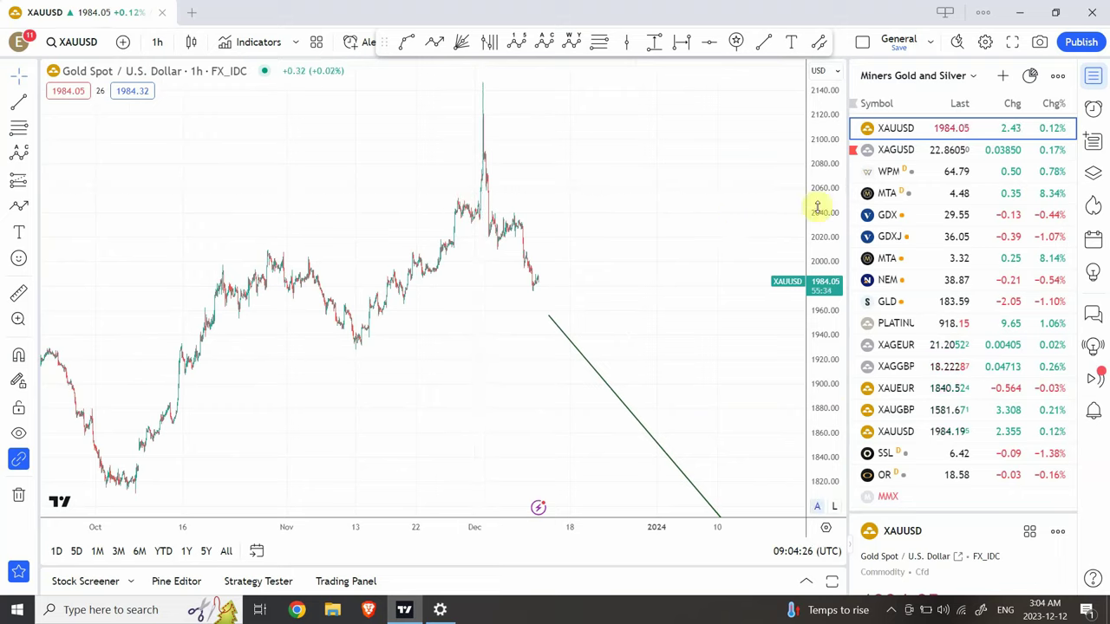
left_click_drag(820, 209, 825, 319)
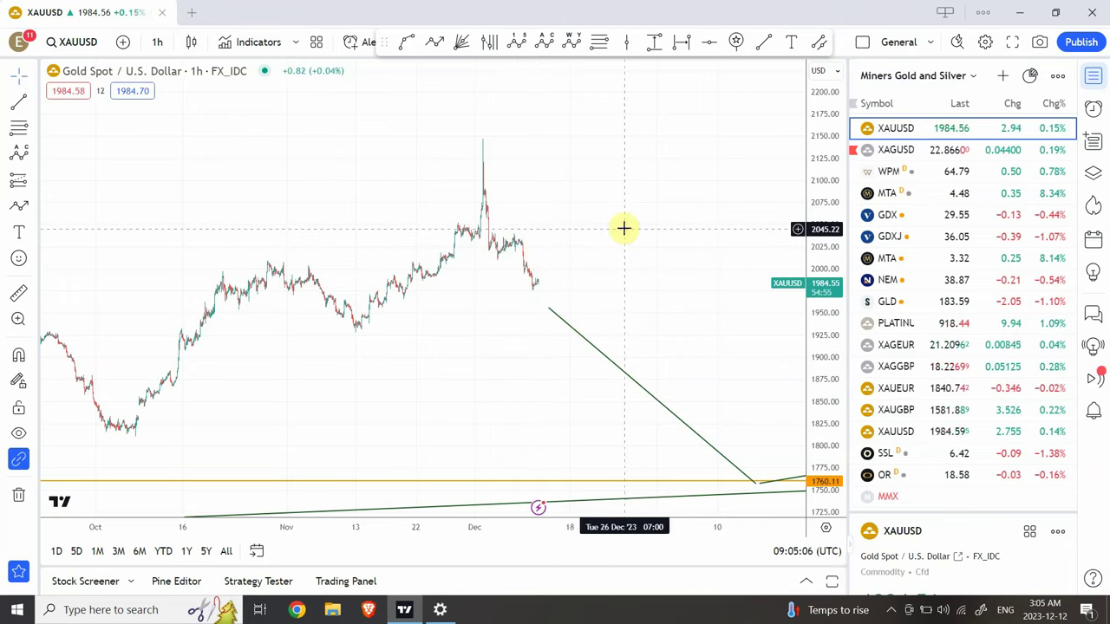
Move the projection line's start up to the latest candle near 1984, then reframe the chart.
left_click_drag(625, 228, 505, 188)
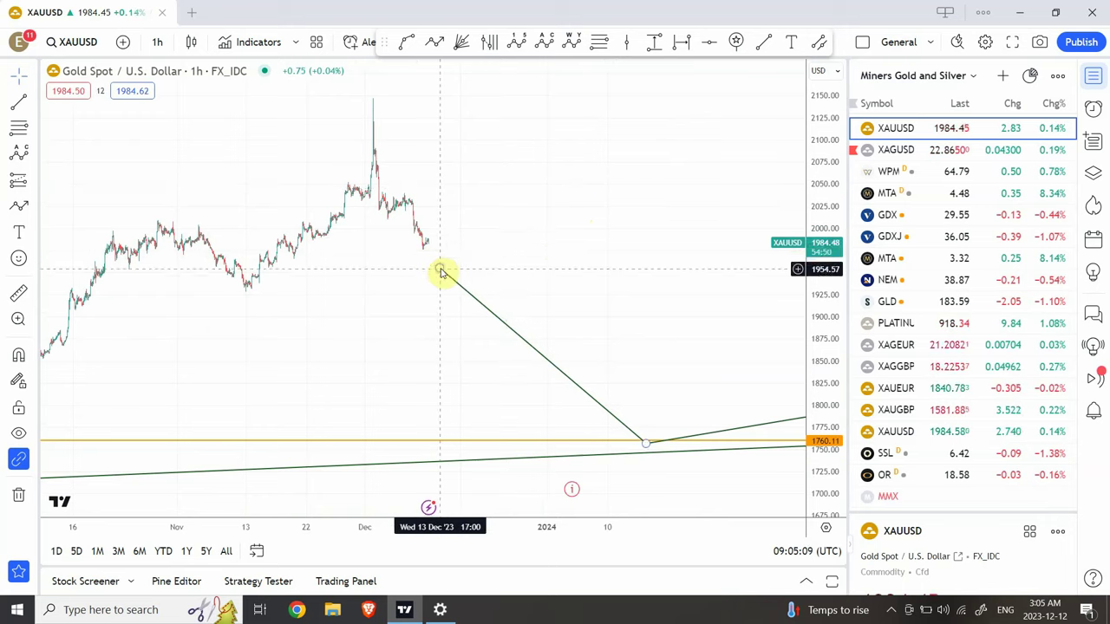
left_click_drag(441, 272, 440, 245)
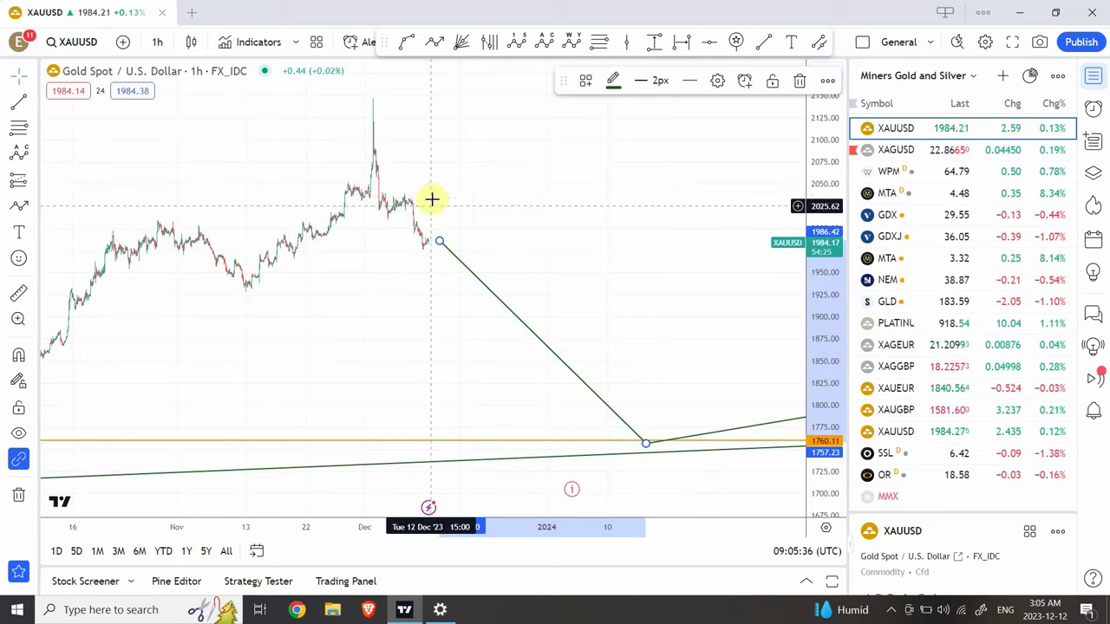
left_click(525, 259)
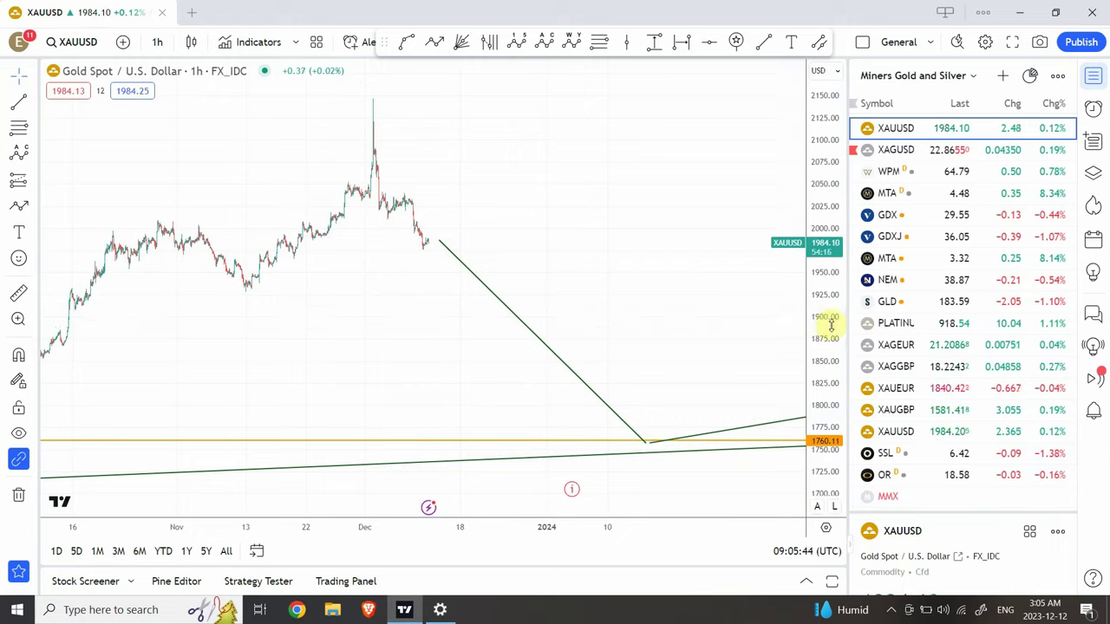
left_click_drag(830, 327, 823, 234)
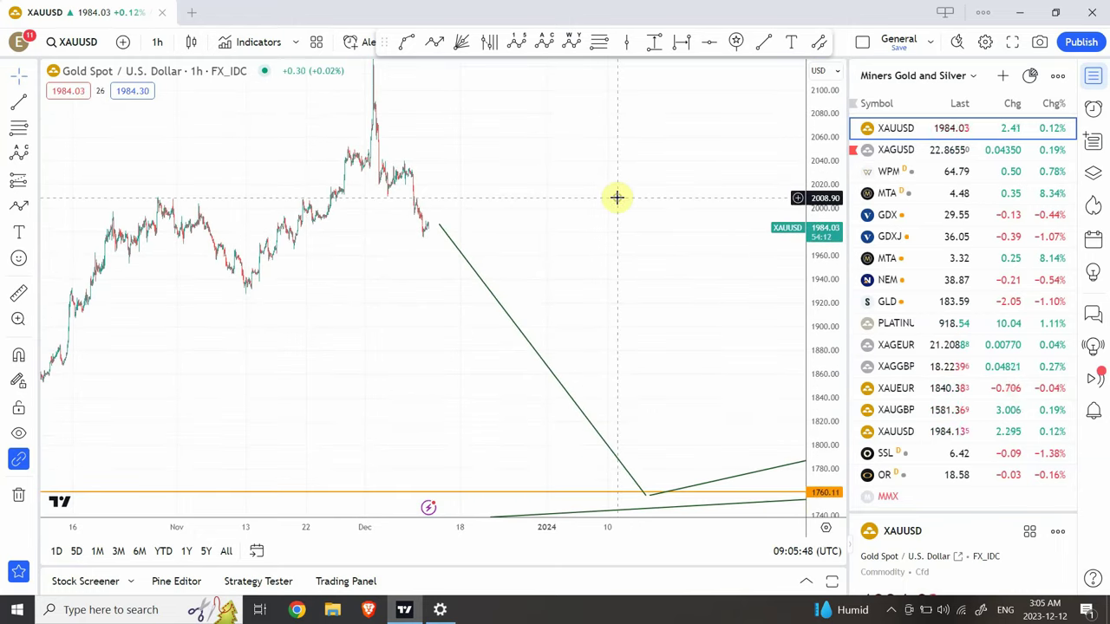
left_click_drag(616, 198, 584, 188)
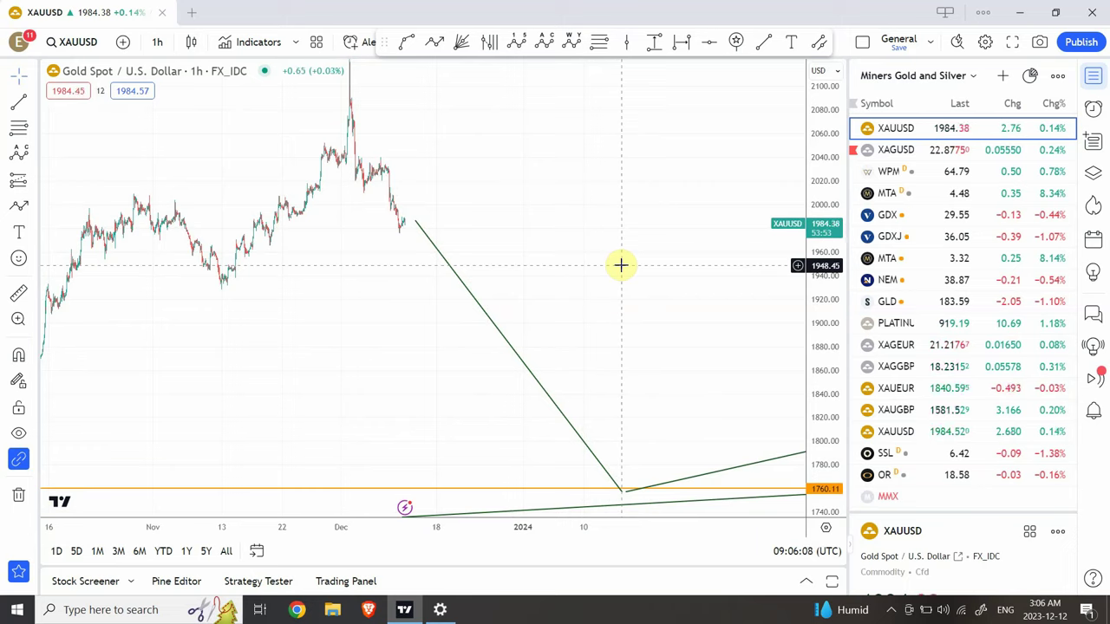
Load the XAGUSD silver chart from the watchlist, briefly returning to XAUUSD in between.
left_click(951, 154)
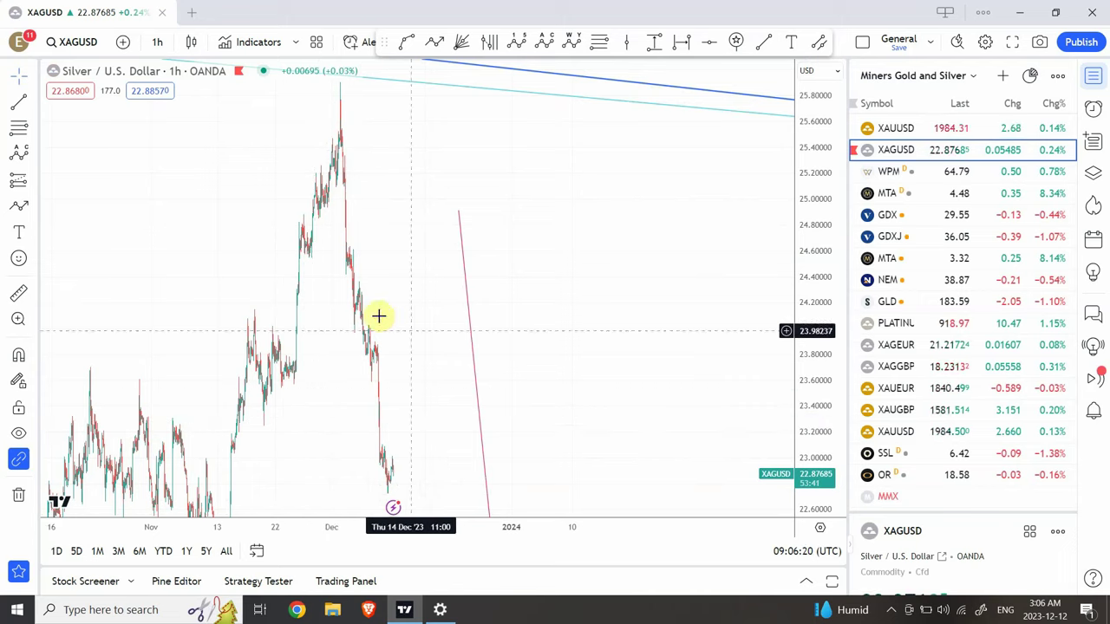
left_click(949, 129)
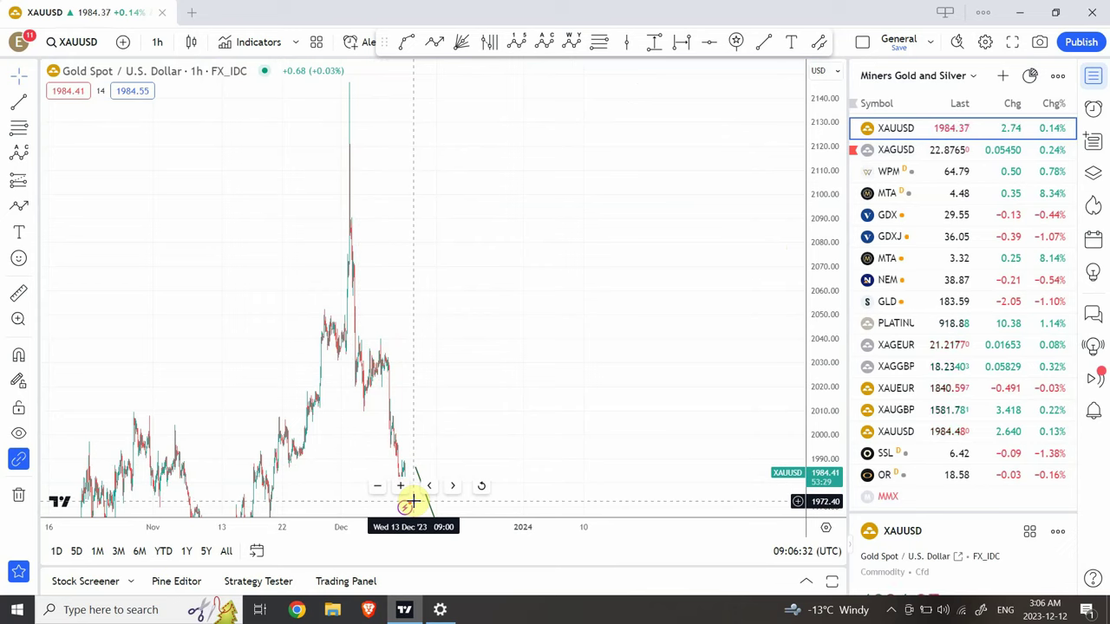
left_click(913, 151)
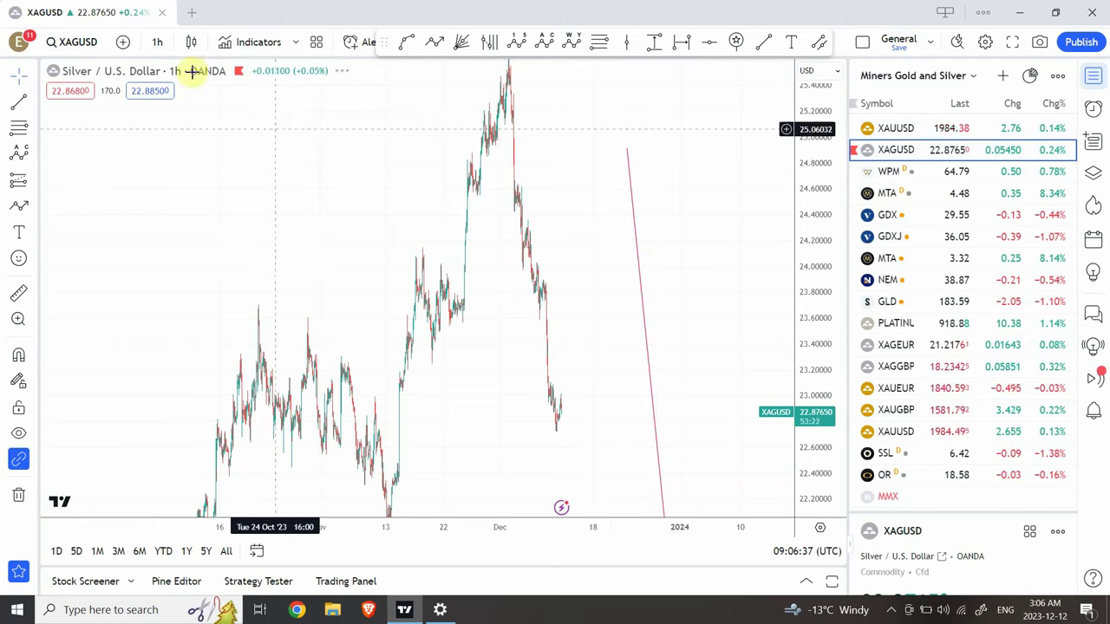
Switch the silver chart to weekly candles and fit the price range to the whole history.
left_click(158, 45)
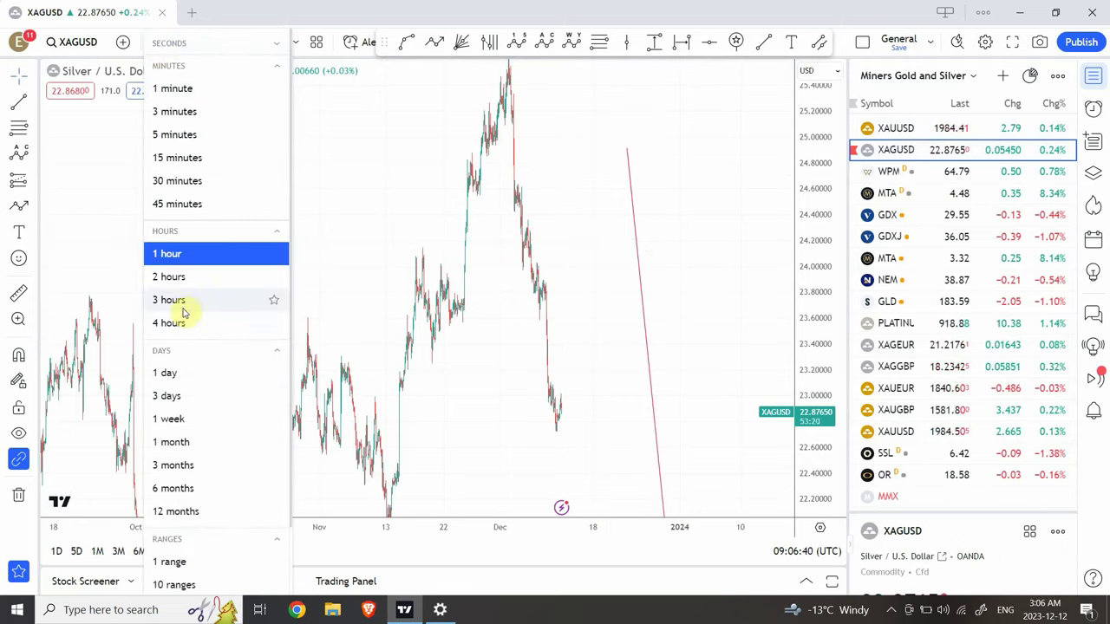
left_click(178, 419)
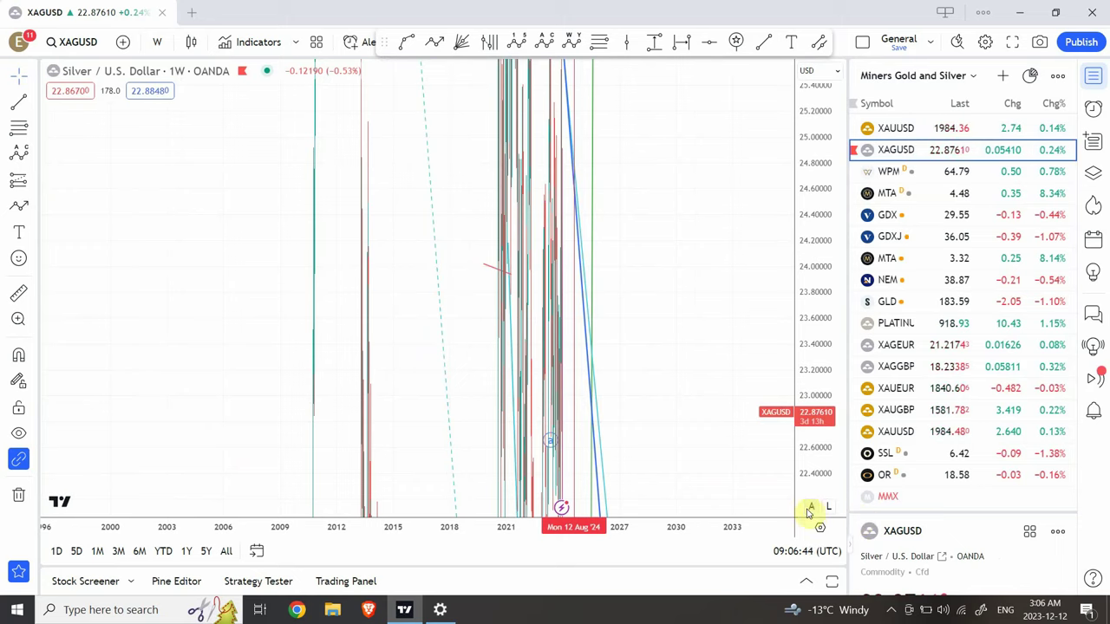
left_click(809, 510)
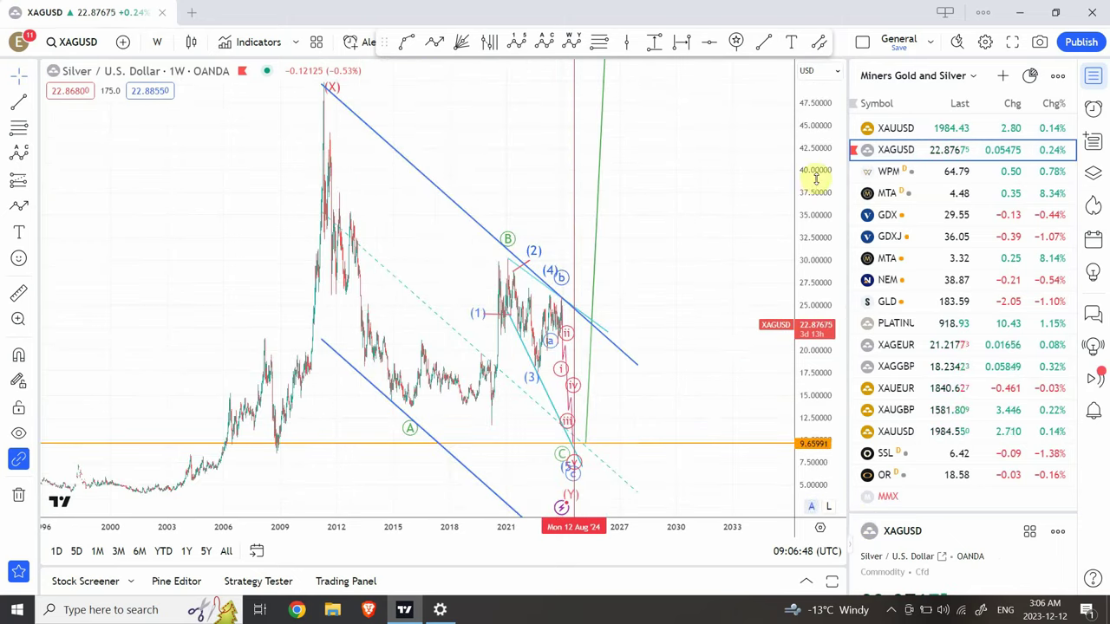
left_click_drag(813, 191, 818, 221)
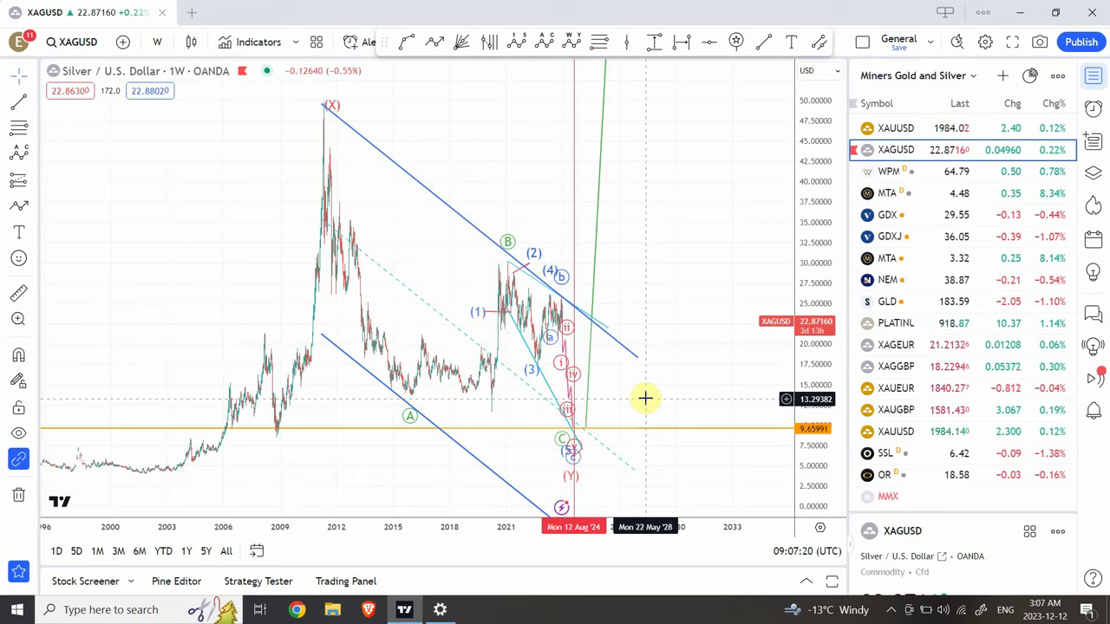
Rescale the weekly price range to about 0–52 to frame the descending channel.
left_click(540, 284)
left_click(396, 376)
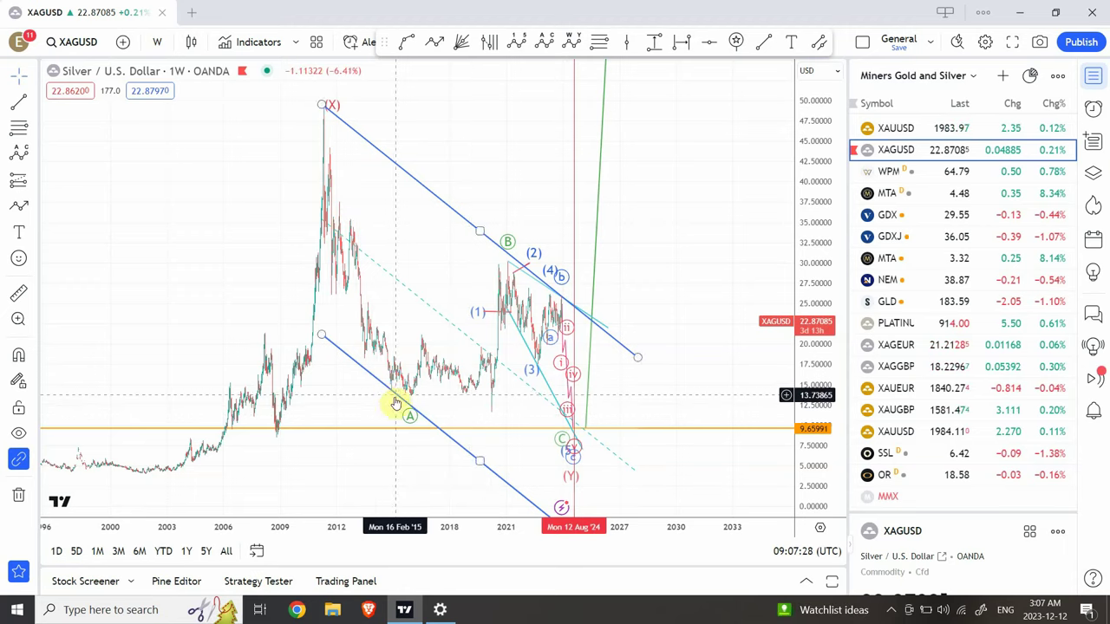
left_click(561, 373)
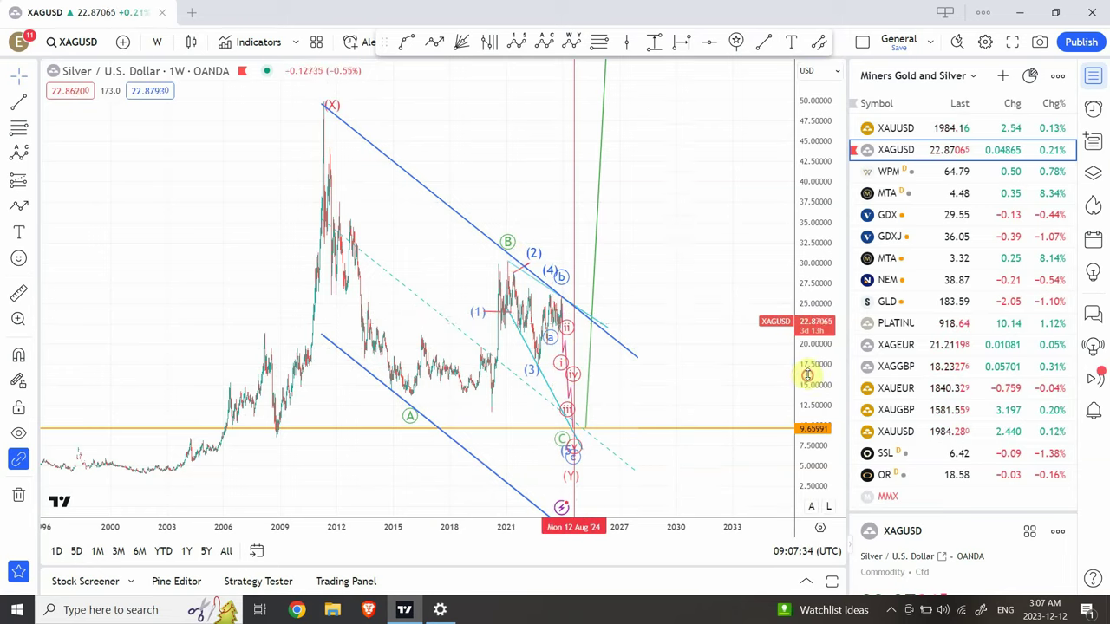
left_click_drag(808, 374, 798, 390)
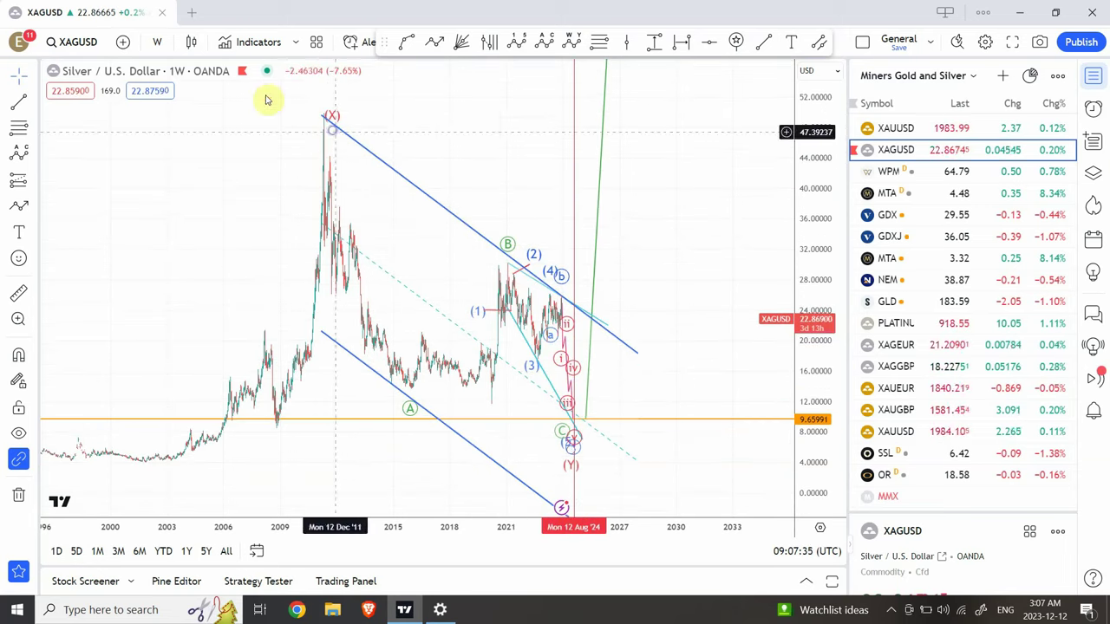
left_click(156, 43)
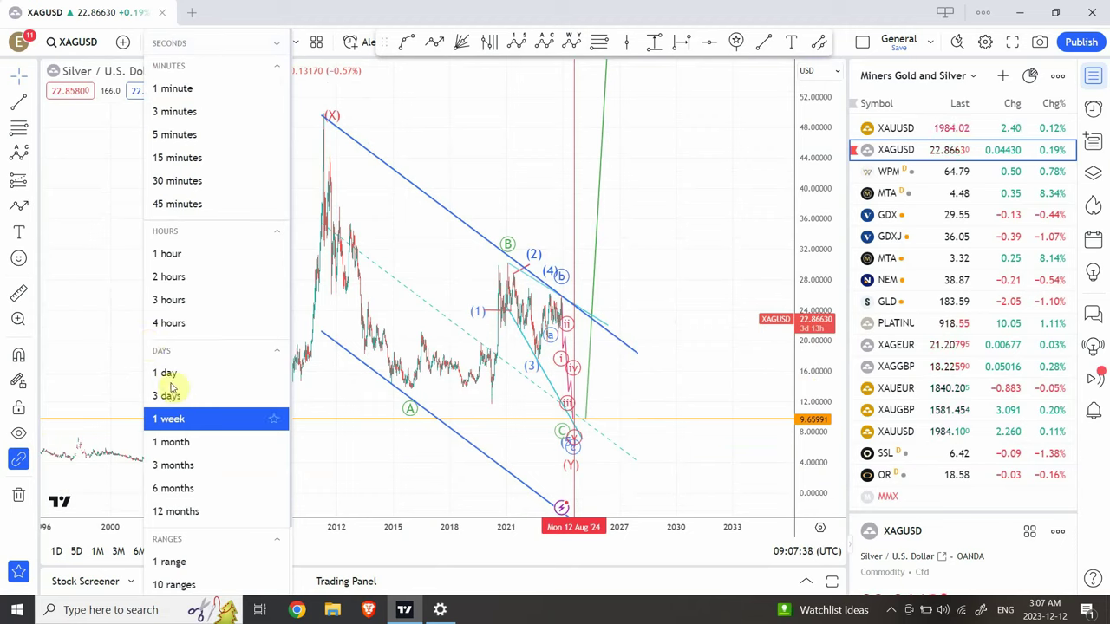
Return silver to daily candles and stretch and pan to frame the pink i–v projection.
left_click(169, 374)
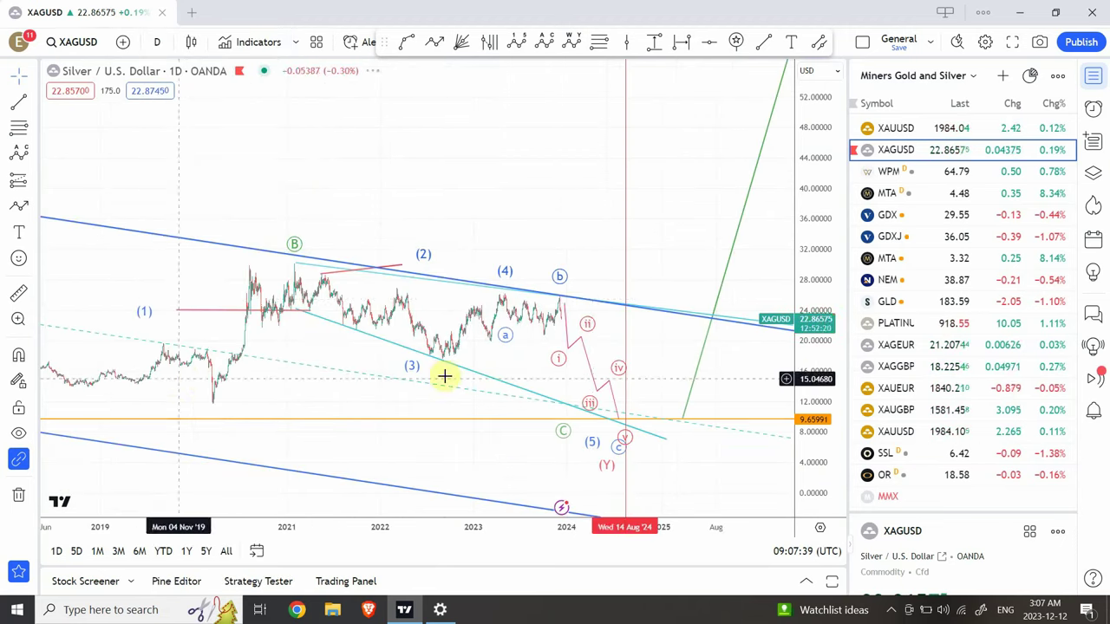
left_click_drag(818, 384, 823, 238)
left_click_drag(578, 182, 588, 129)
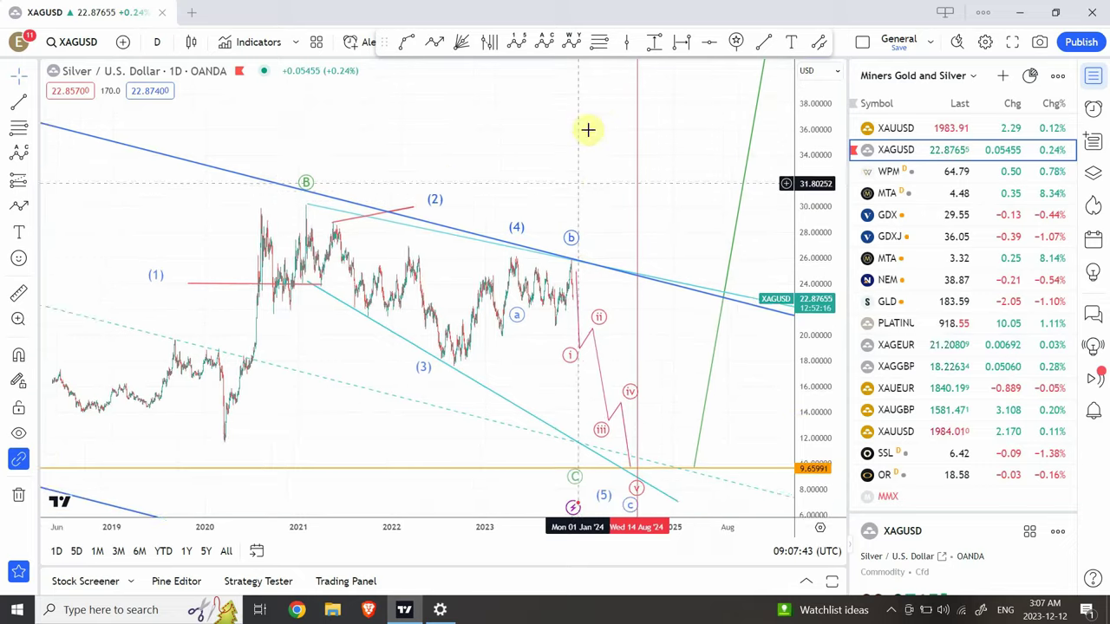
left_click_drag(806, 347, 818, 270)
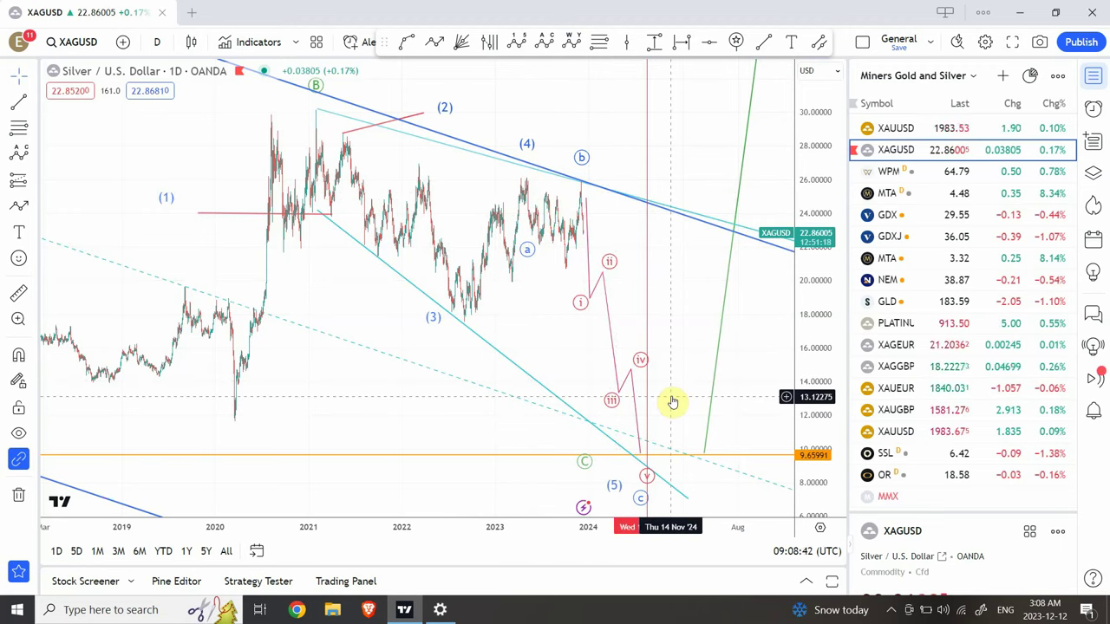
Adjust the pink five-wave projection's points around wave iii, keeping v near 9.65991.
left_click_drag(816, 332, 815, 354)
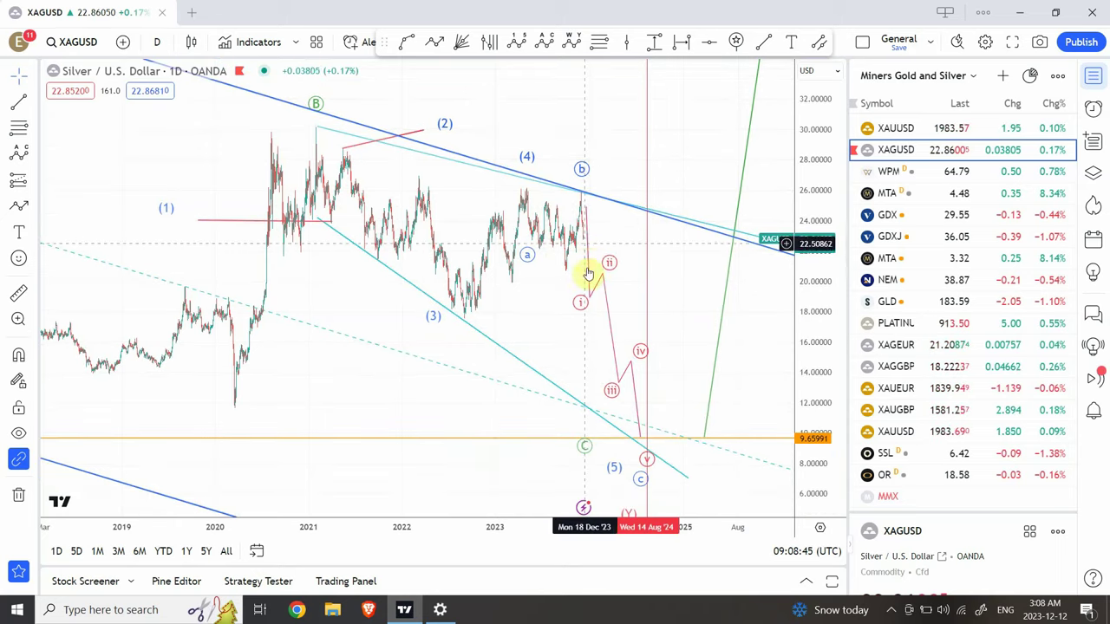
left_click(587, 302)
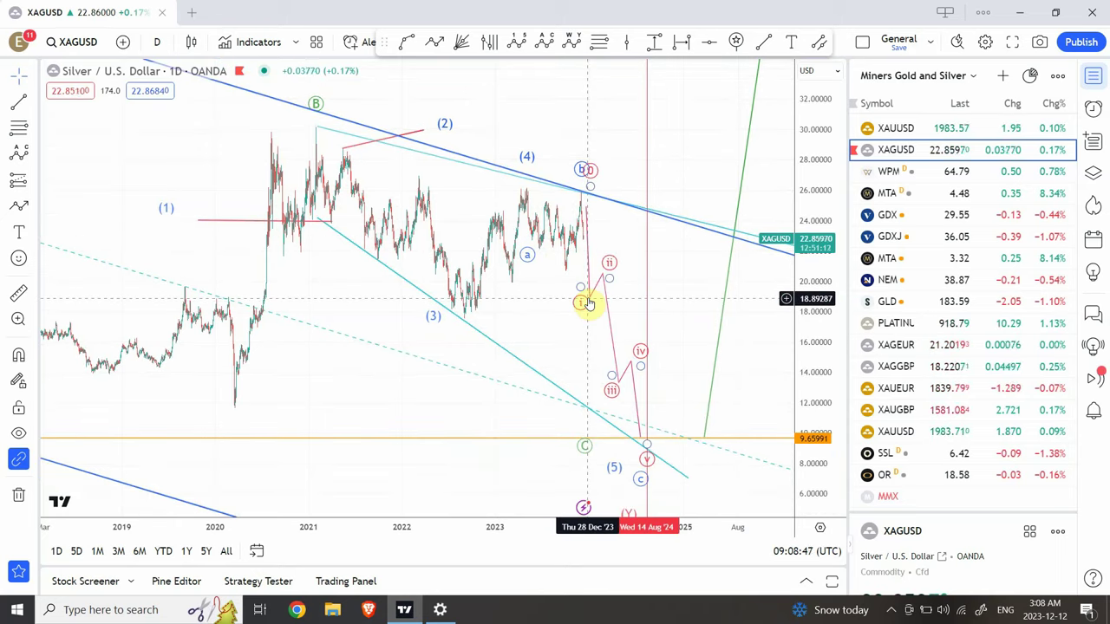
left_click_drag(589, 301, 590, 301)
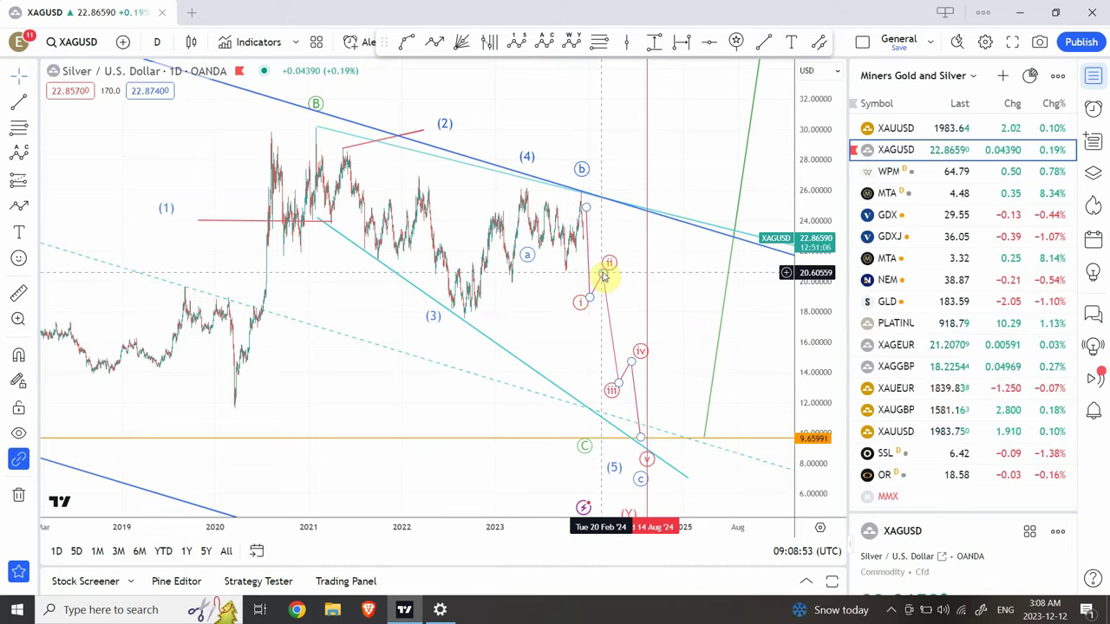
left_click_drag(616, 378, 619, 390)
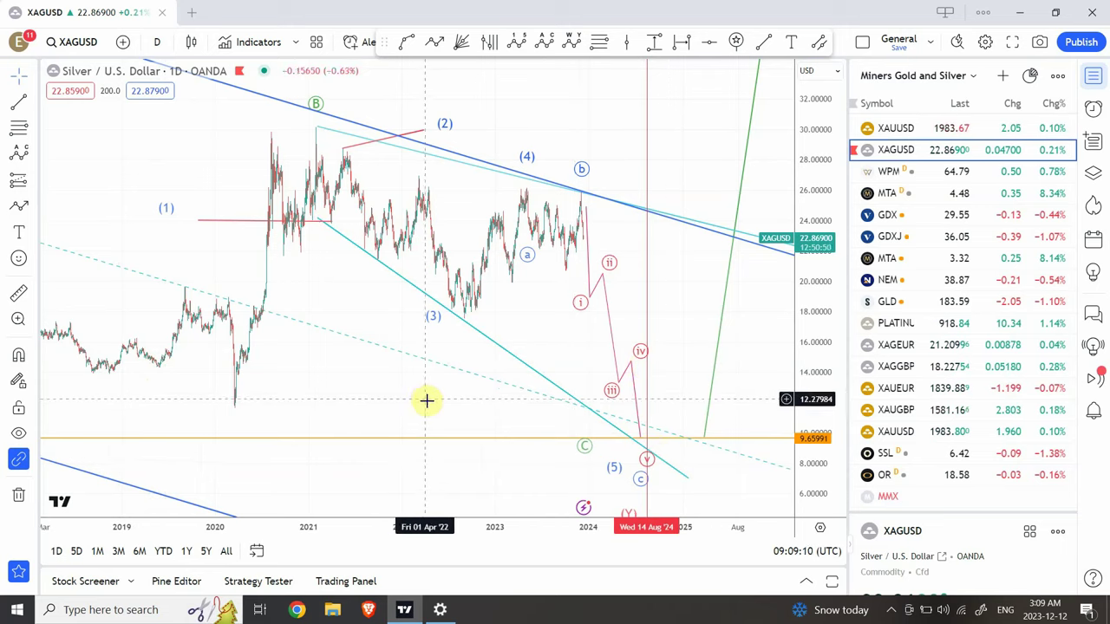
Pan and stretch the daily silver chart, then bring up the saved watchlists list.
left_click_drag(428, 406, 414, 404)
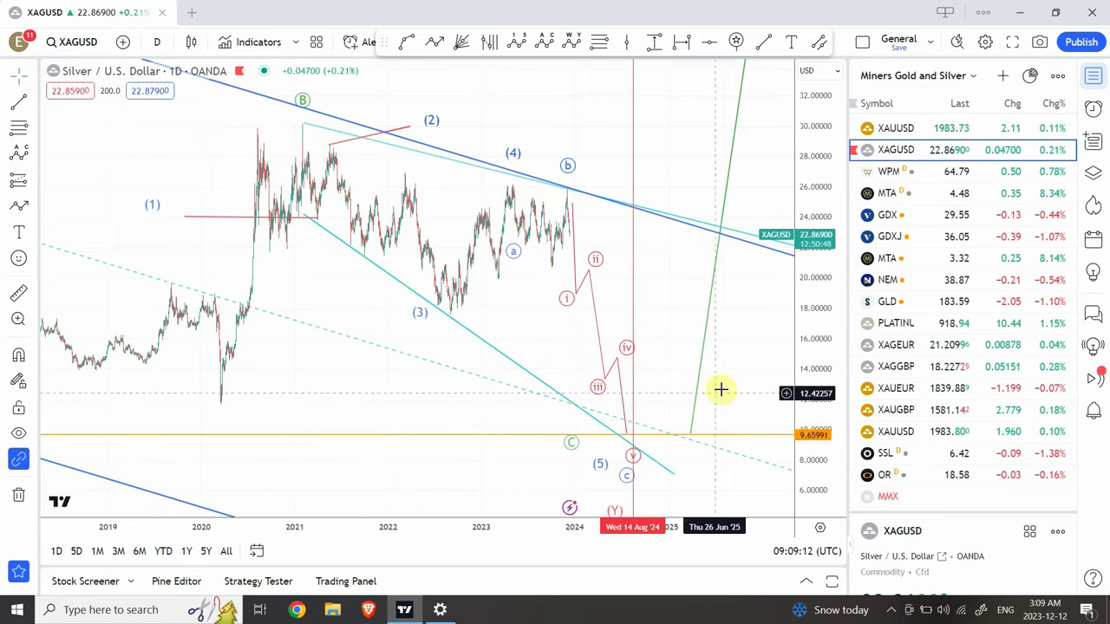
left_click_drag(807, 377, 810, 315)
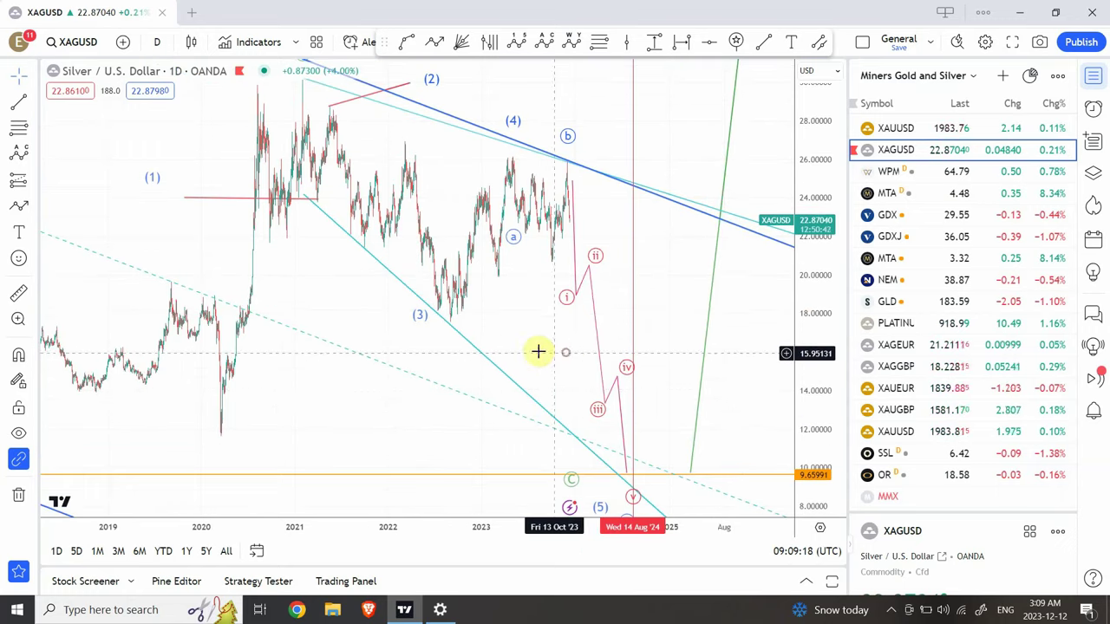
scroll(537, 350, "right", 2)
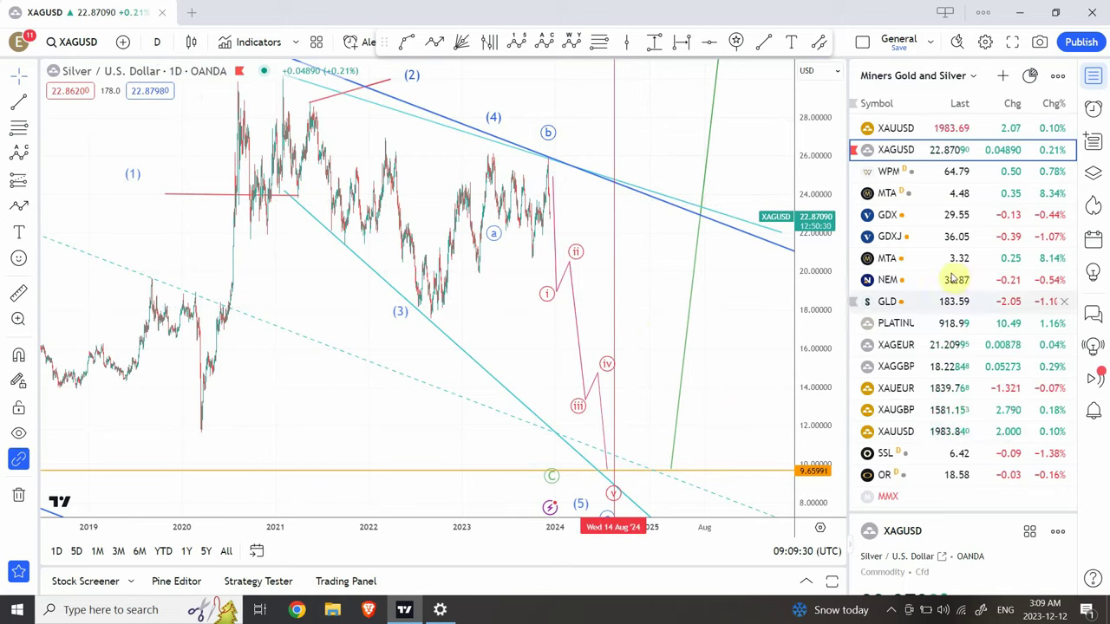
left_click(974, 77)
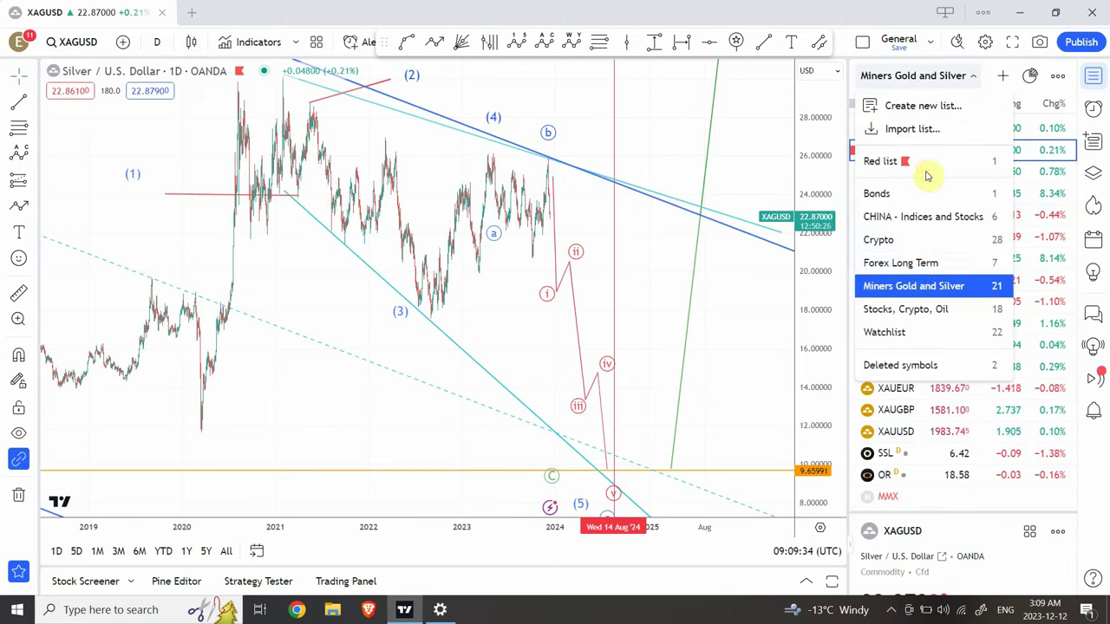
Load EURUSD from the Forex Long Term watchlist and compress its price scale.
left_click(903, 266)
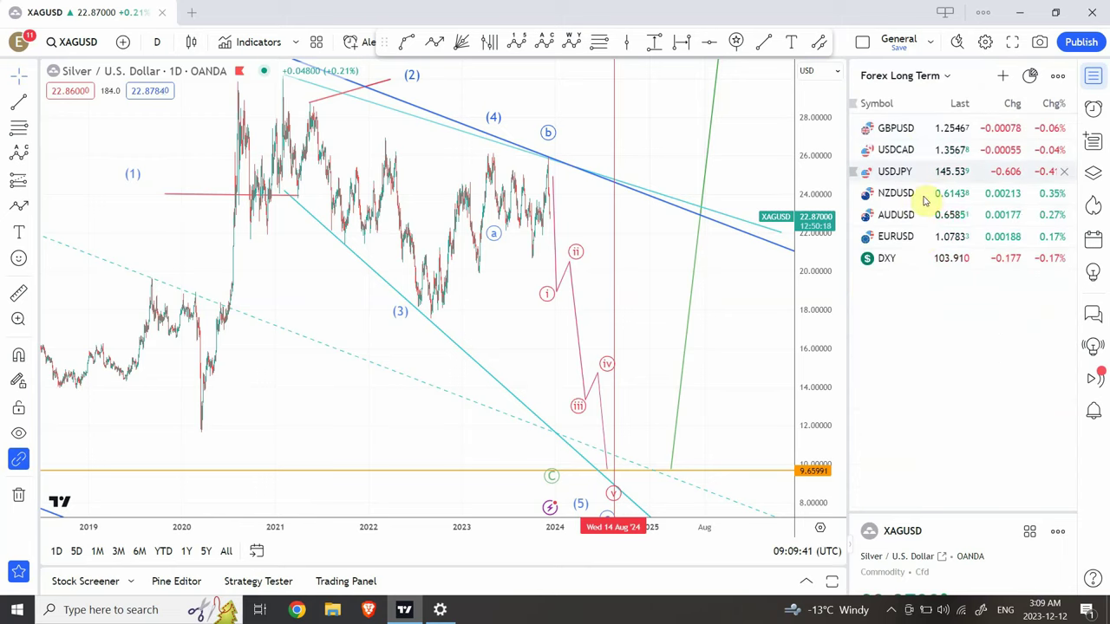
left_click(921, 237)
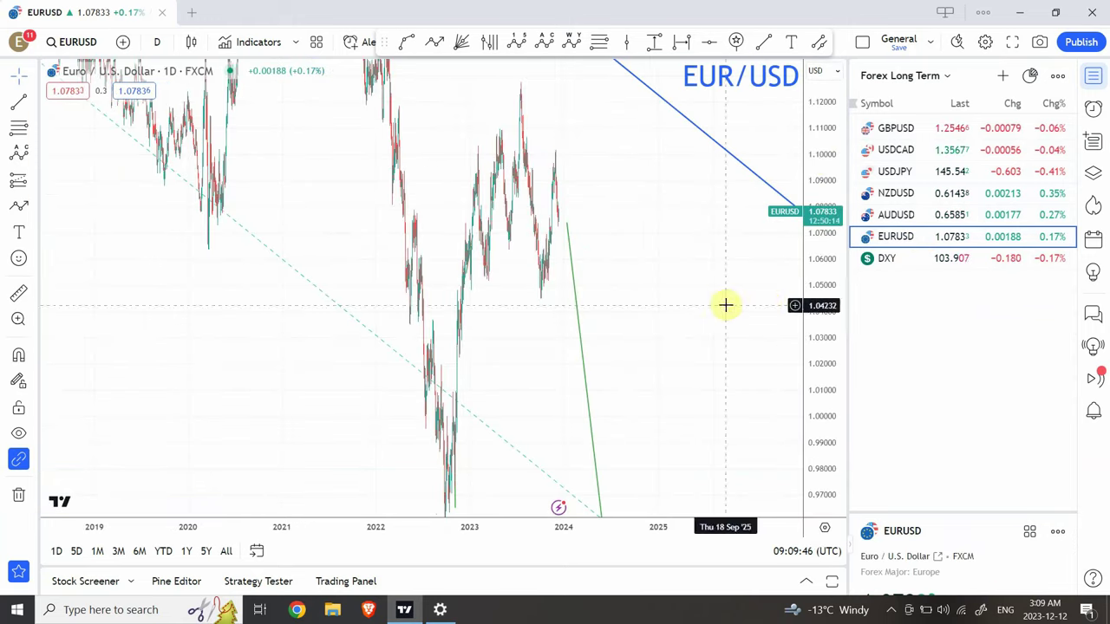
left_click_drag(821, 159, 805, 368)
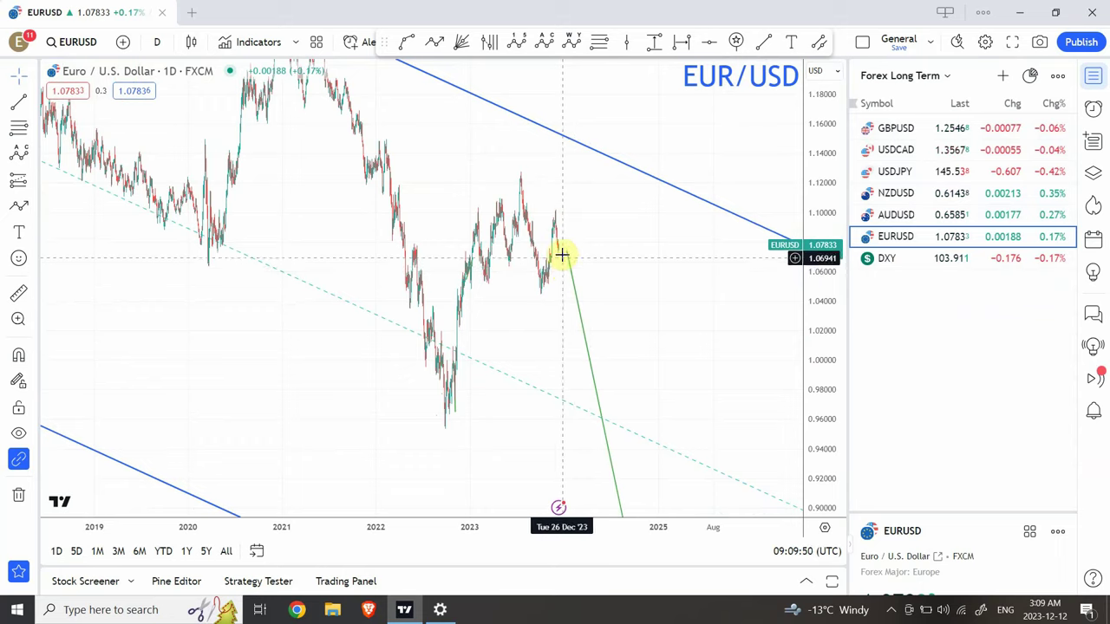
left_click_drag(817, 169, 803, 338)
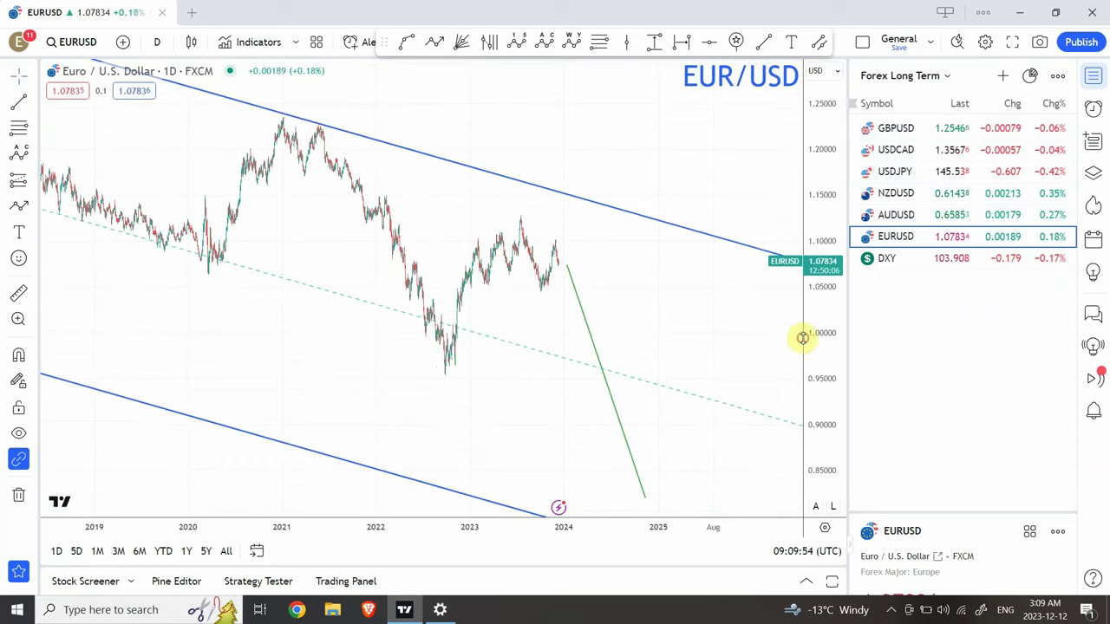
Put EUR/USD on weekly candles framing the (W)–(X)–(Y) descending channel.
left_click(161, 45)
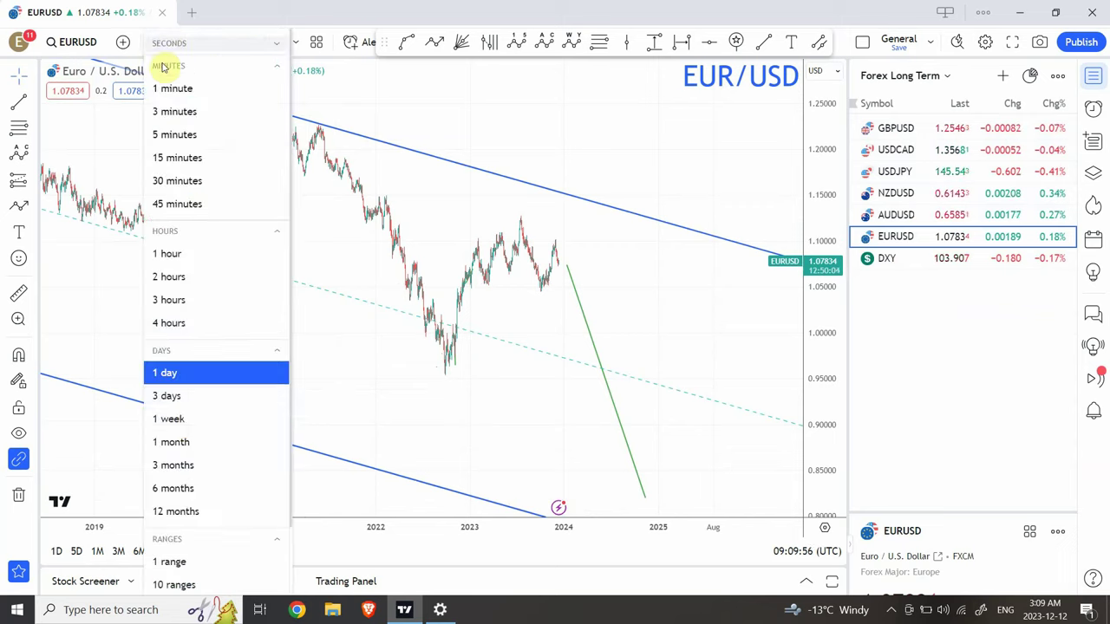
left_click(173, 419)
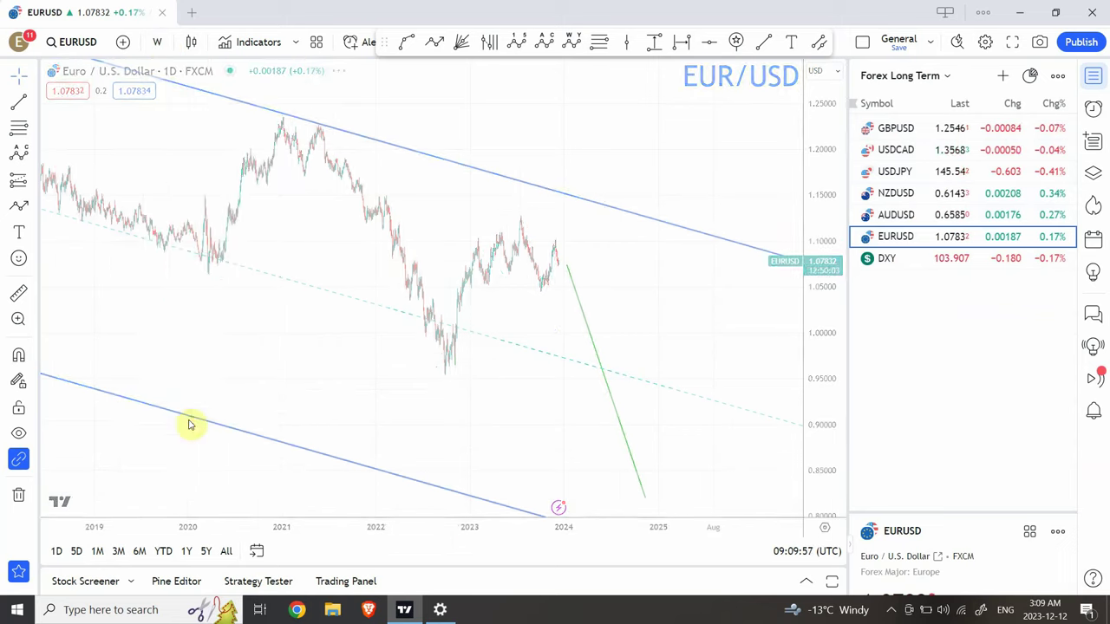
left_click_drag(830, 207, 818, 420)
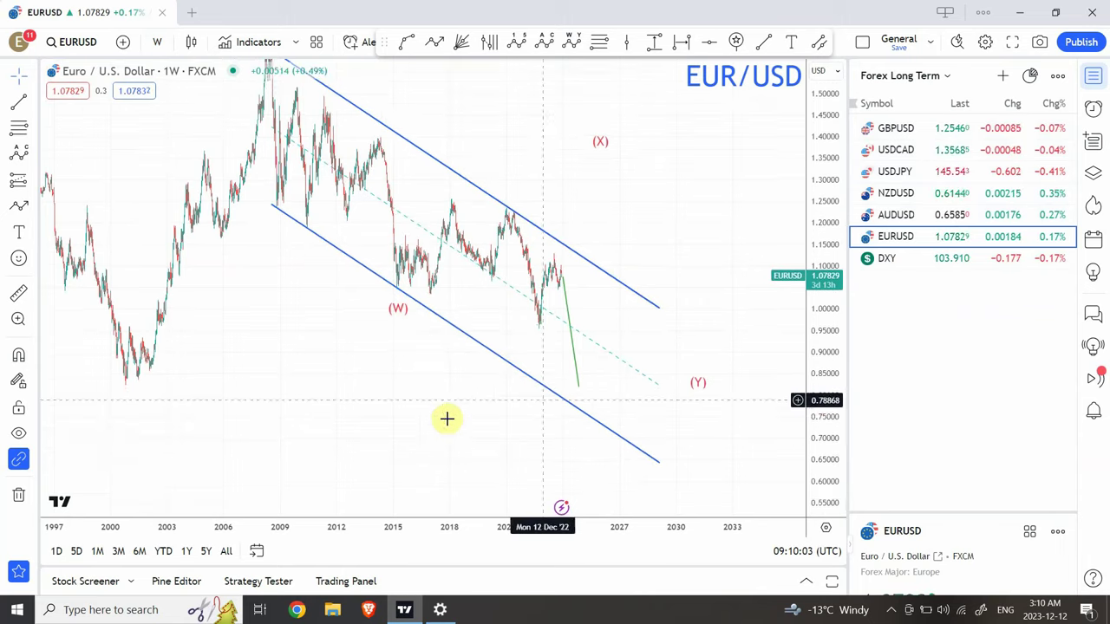
left_click_drag(451, 414, 471, 438)
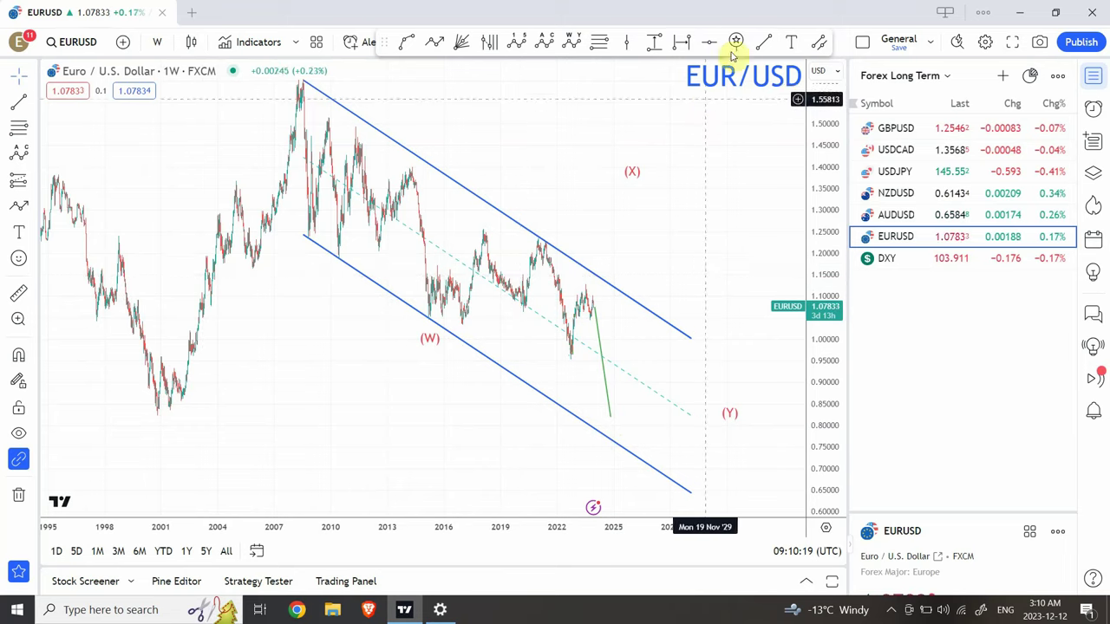
Add a horizontal support line at 0.82556 and raise the green projection's top end slightly.
left_click(219, 414)
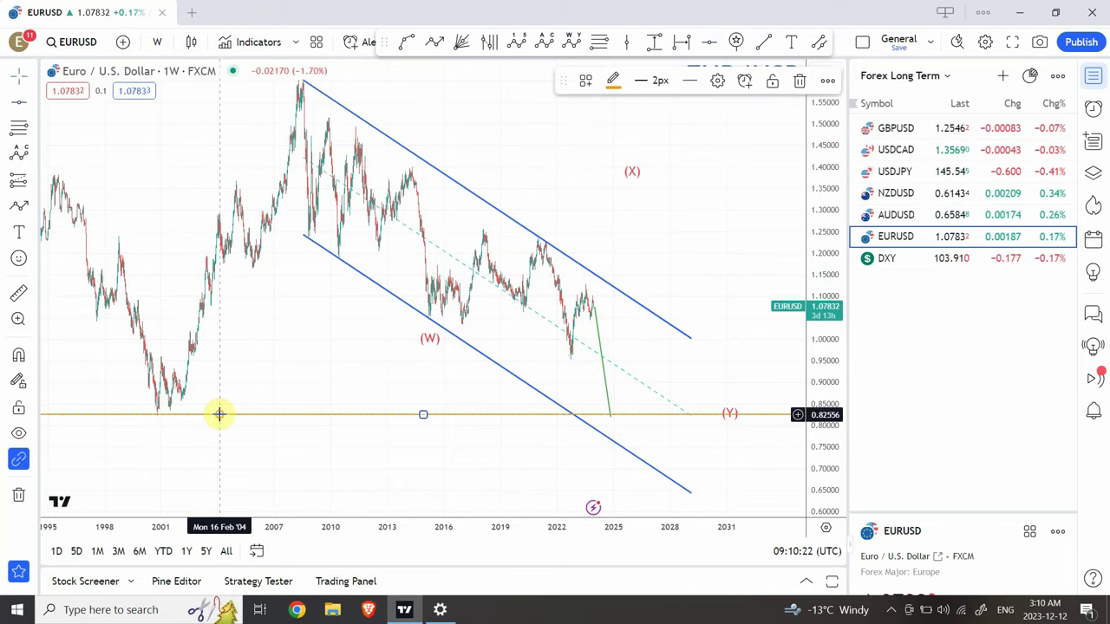
left_click(255, 462)
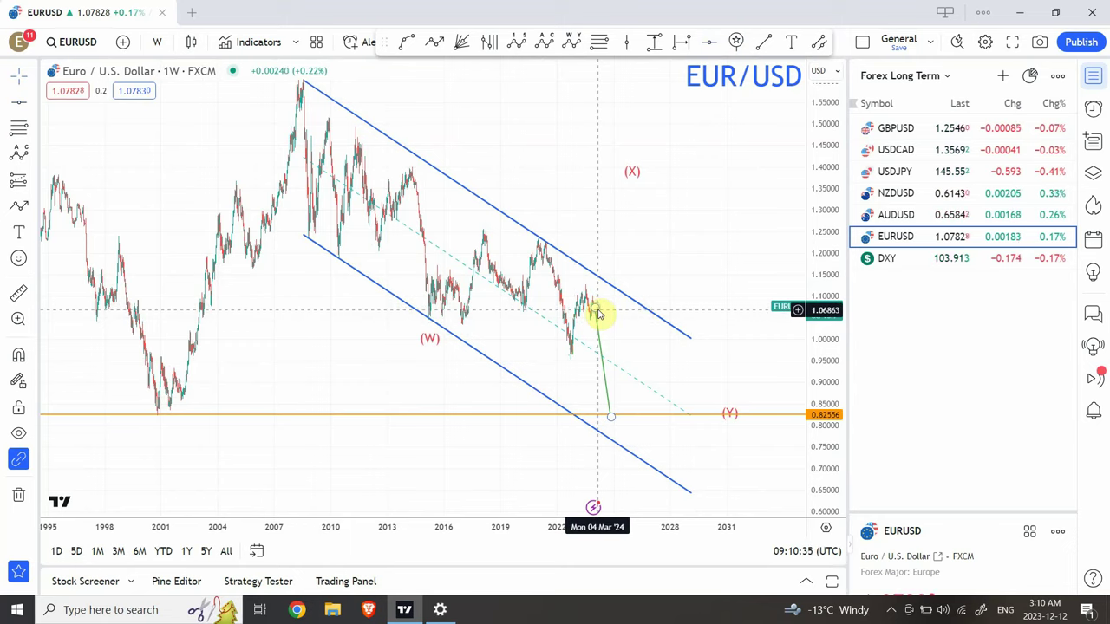
left_click_drag(597, 312, 598, 309)
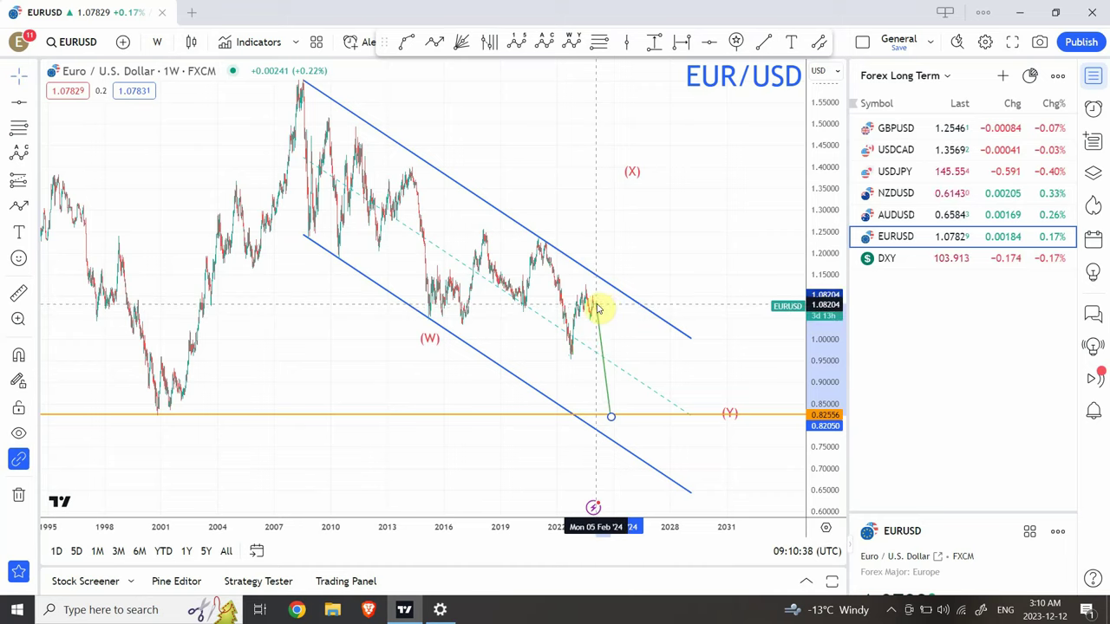
left_click(640, 272)
left_click(157, 45)
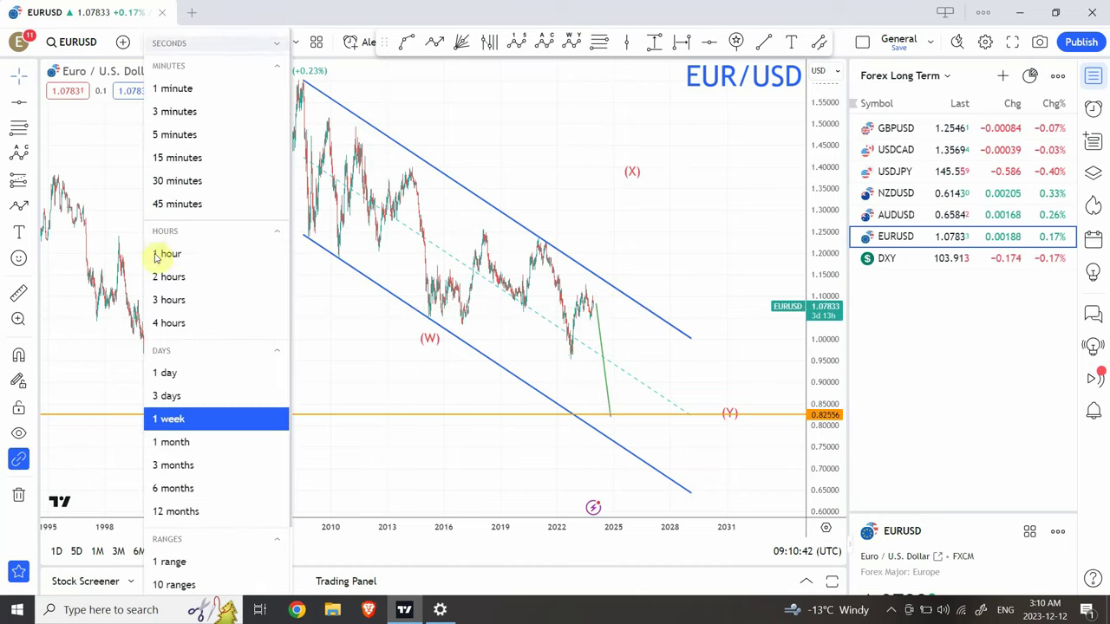
Return EUR/USD to daily candles, framing the channel, green projection and 0.82556 support.
left_click(167, 374)
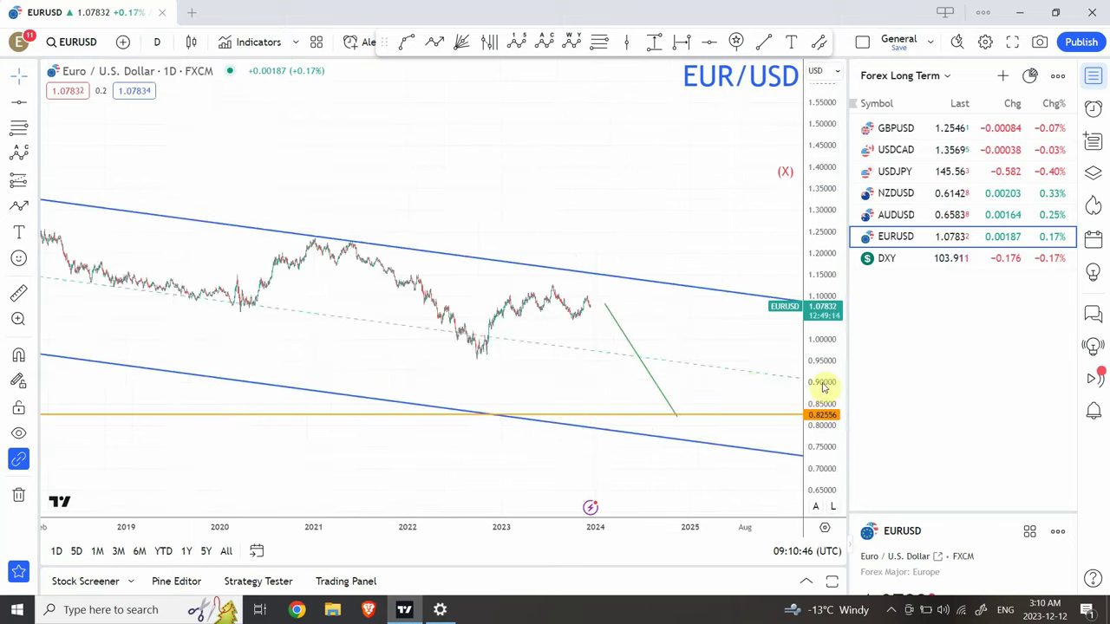
left_click_drag(816, 377, 825, 231)
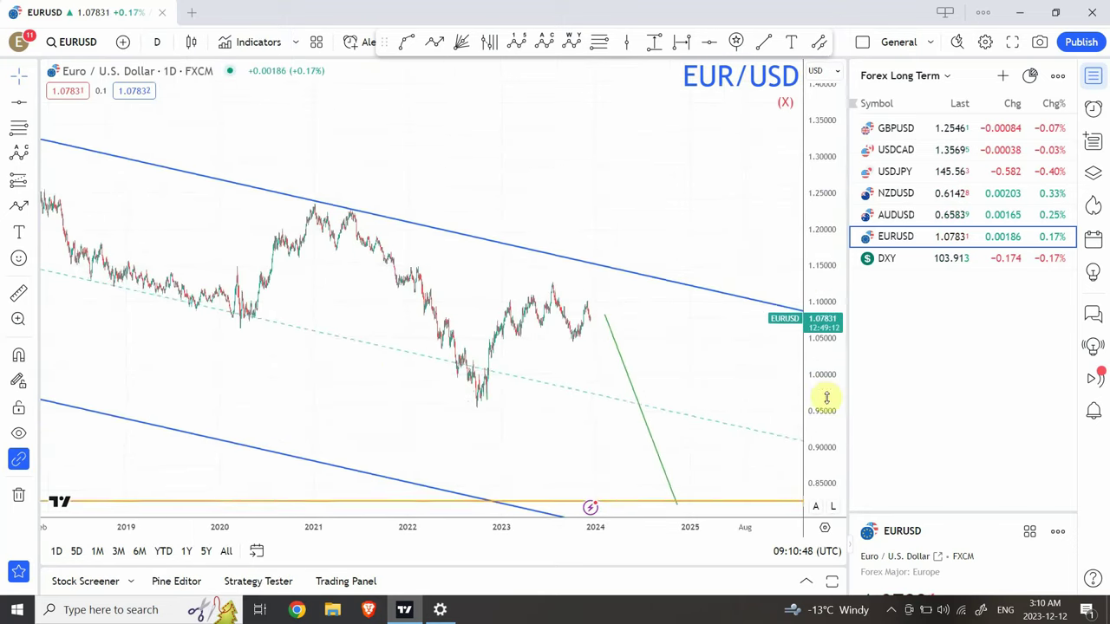
left_click_drag(825, 396, 825, 196)
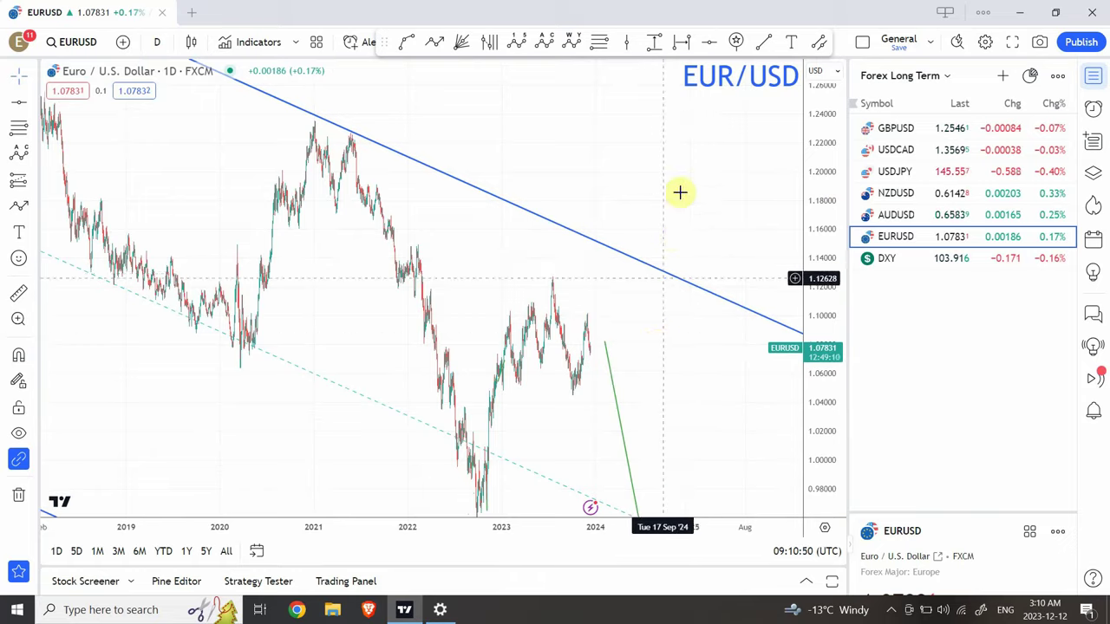
left_click_drag(676, 233, 623, 113)
left_click_drag(822, 320, 819, 409)
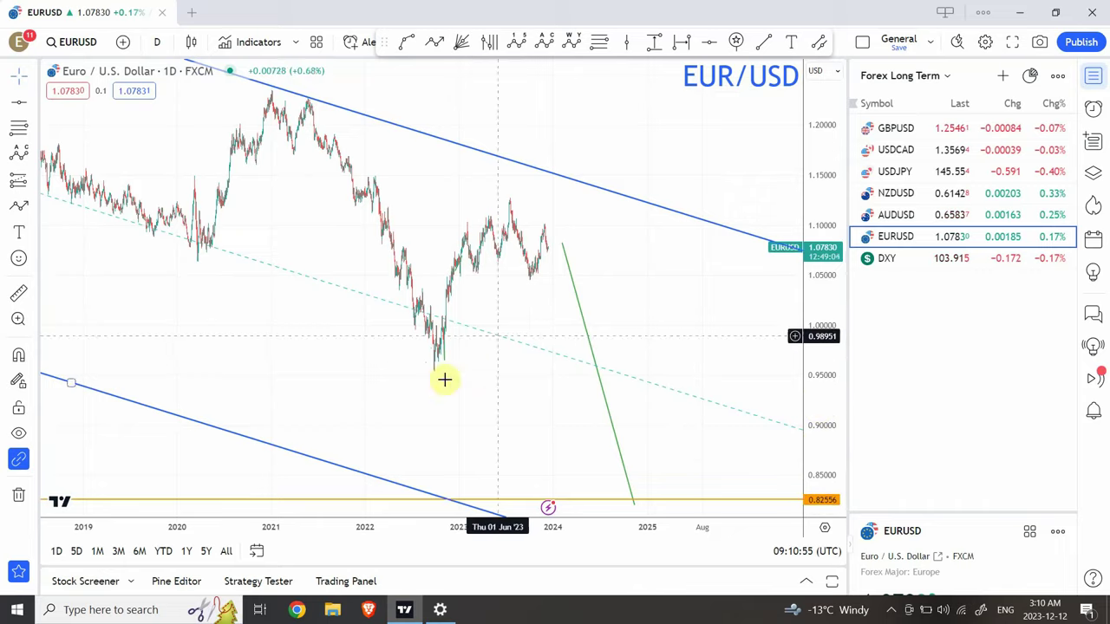
left_click_drag(280, 300, 252, 225)
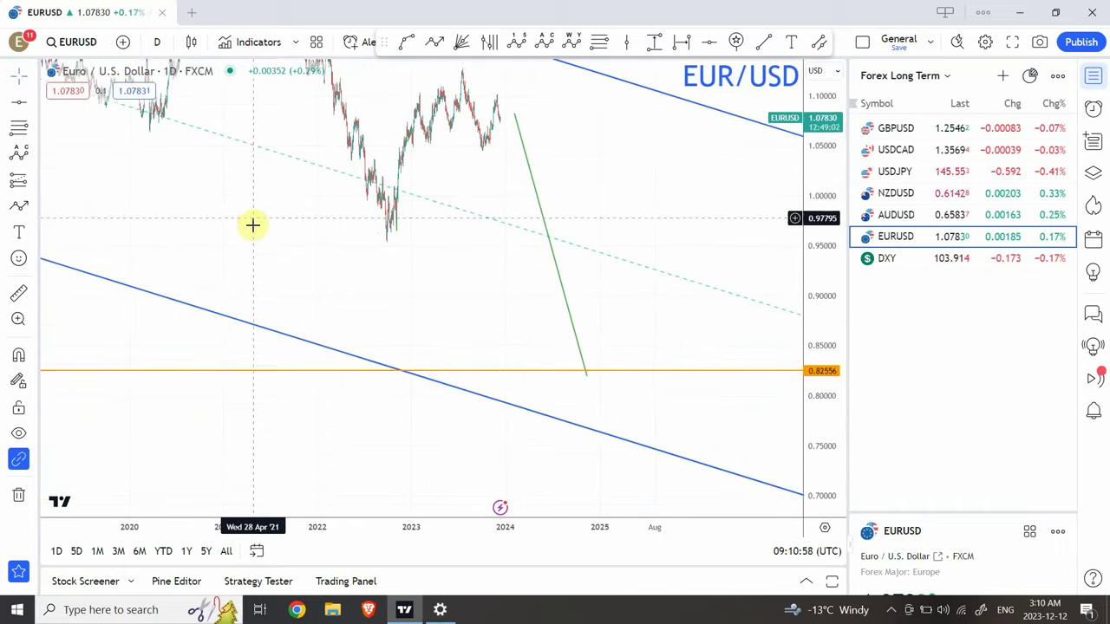
Switch EUR/USD to 2-hour candles and zoom in on the August–December price action.
left_click(160, 43)
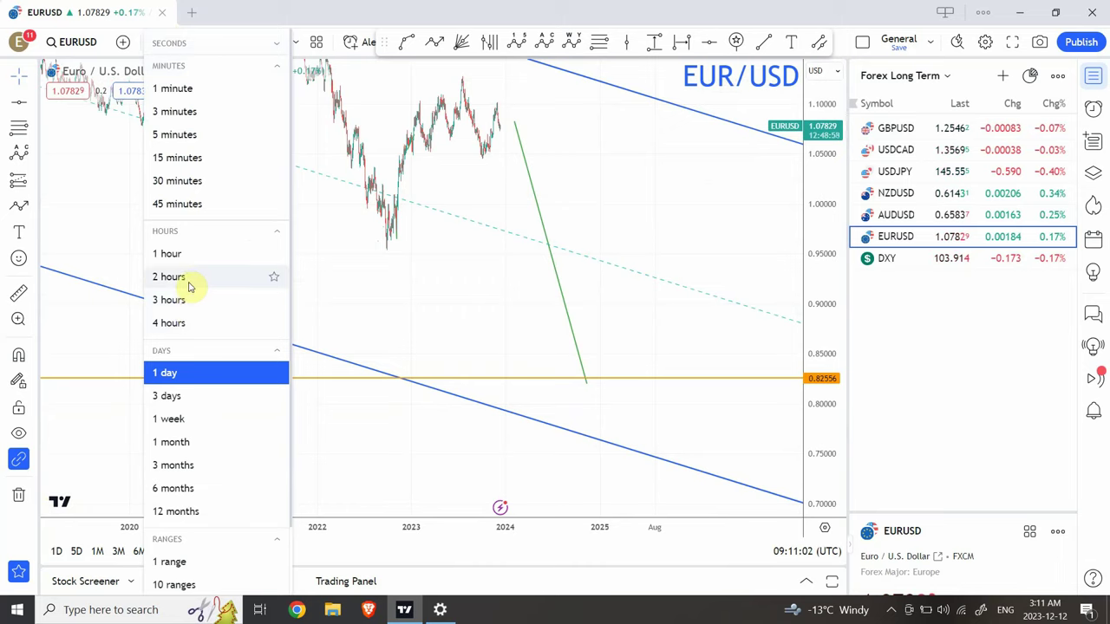
left_click(189, 282)
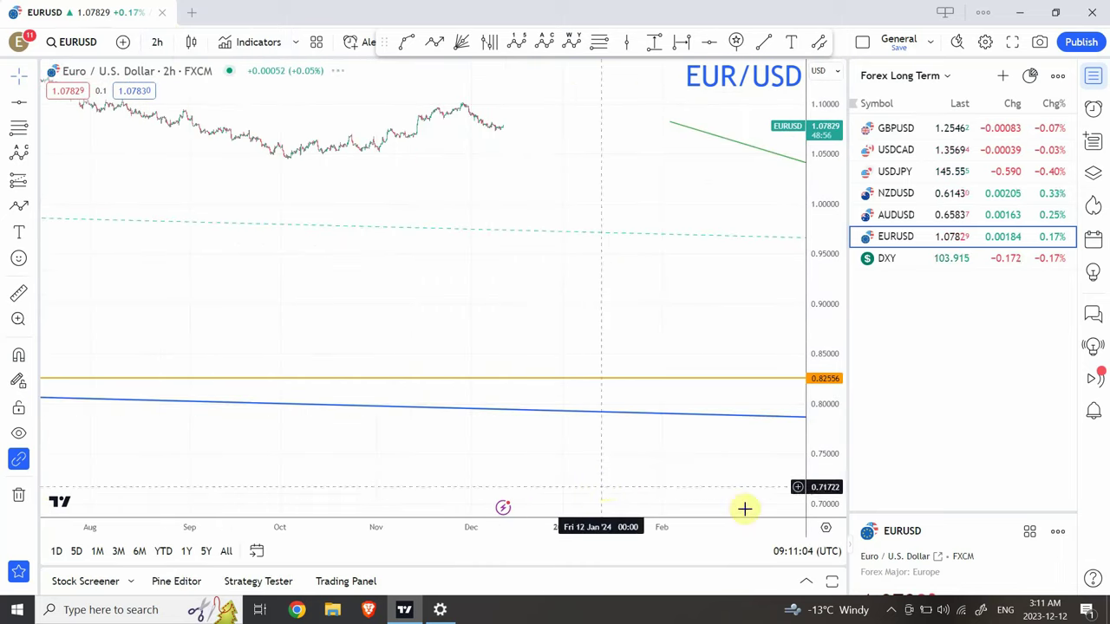
double_click(819, 507)
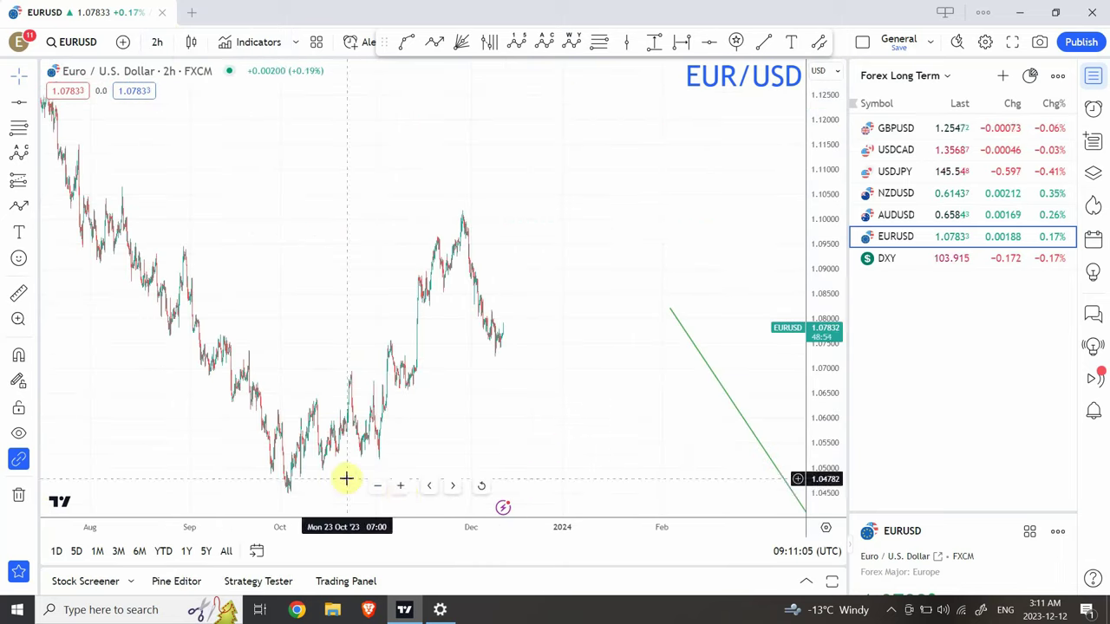
left_click(399, 489)
left_click(399, 488)
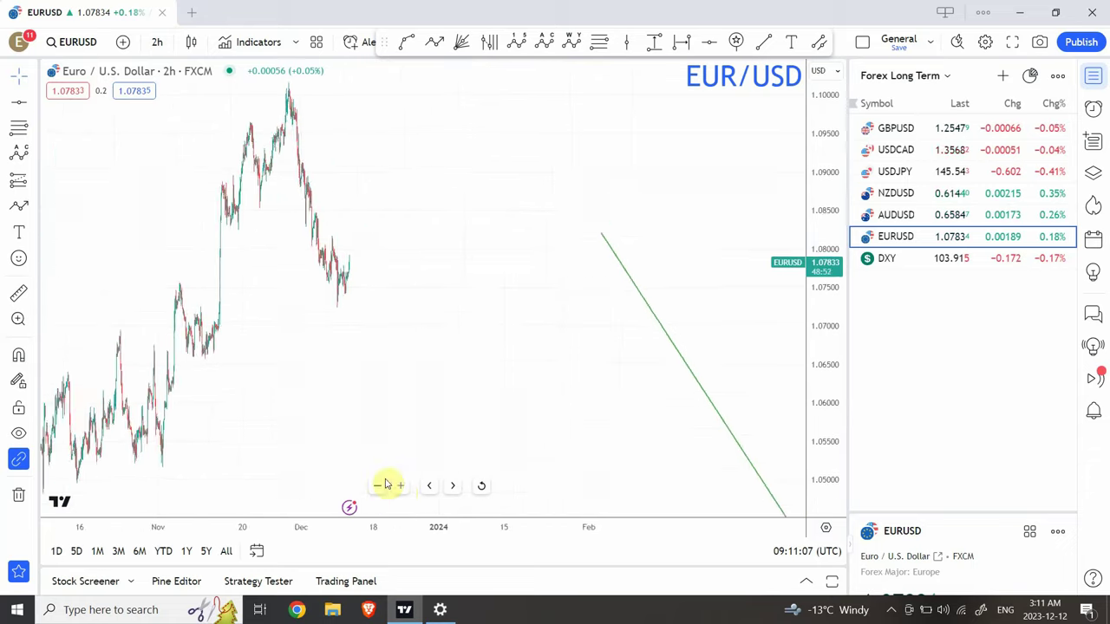
left_click_drag(373, 208, 732, 285)
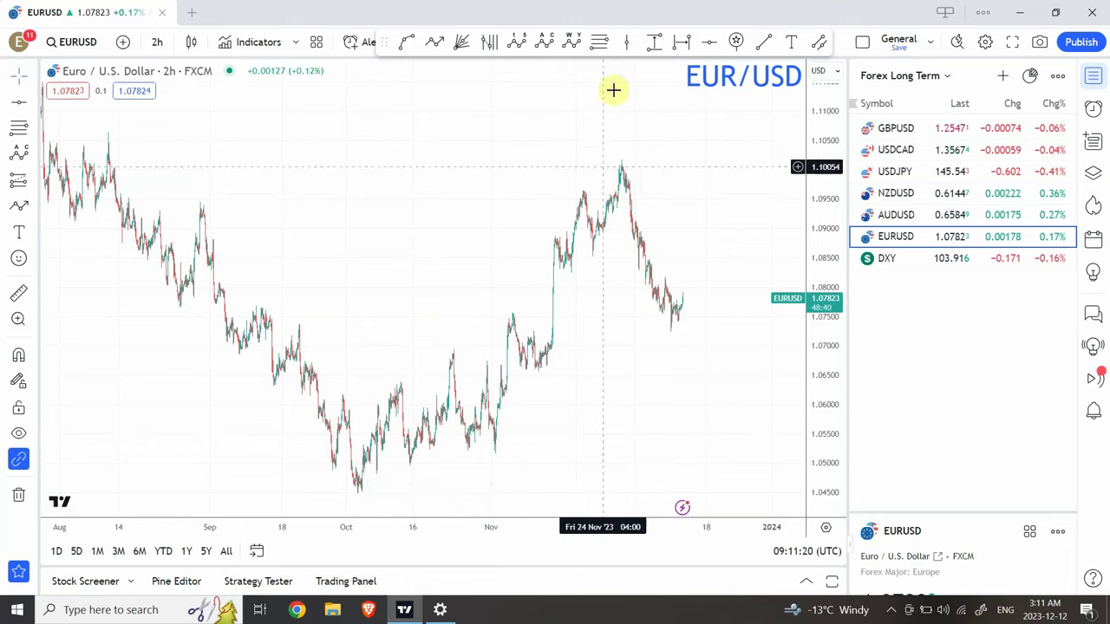
Draw a rising trendline from the early-November low near 1.0515 up to about 1.103.
left_click(763, 46)
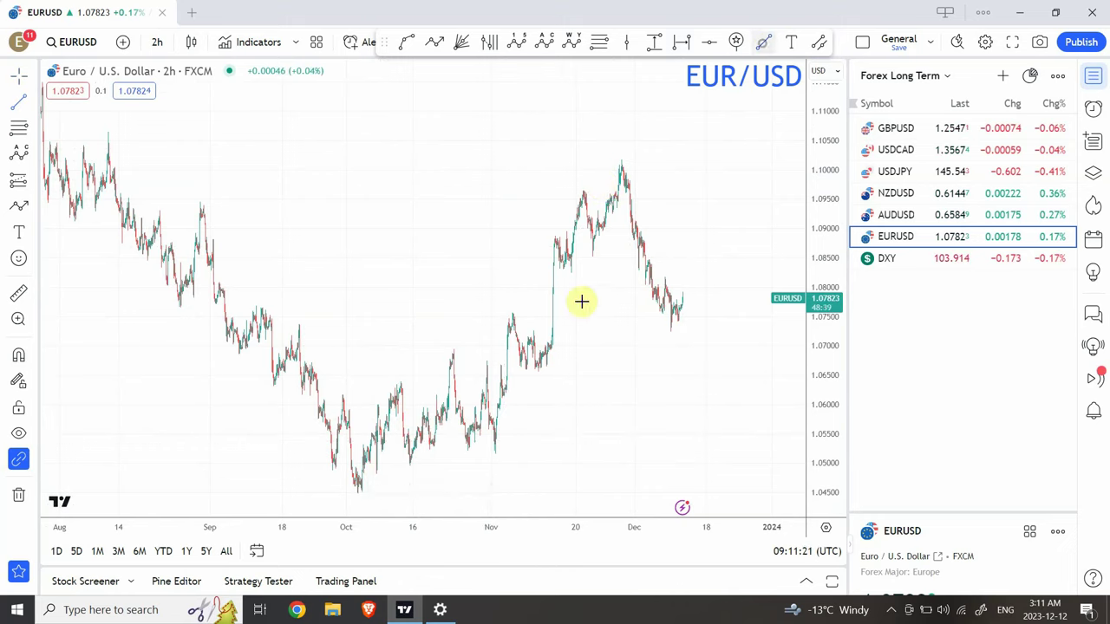
left_click(495, 455)
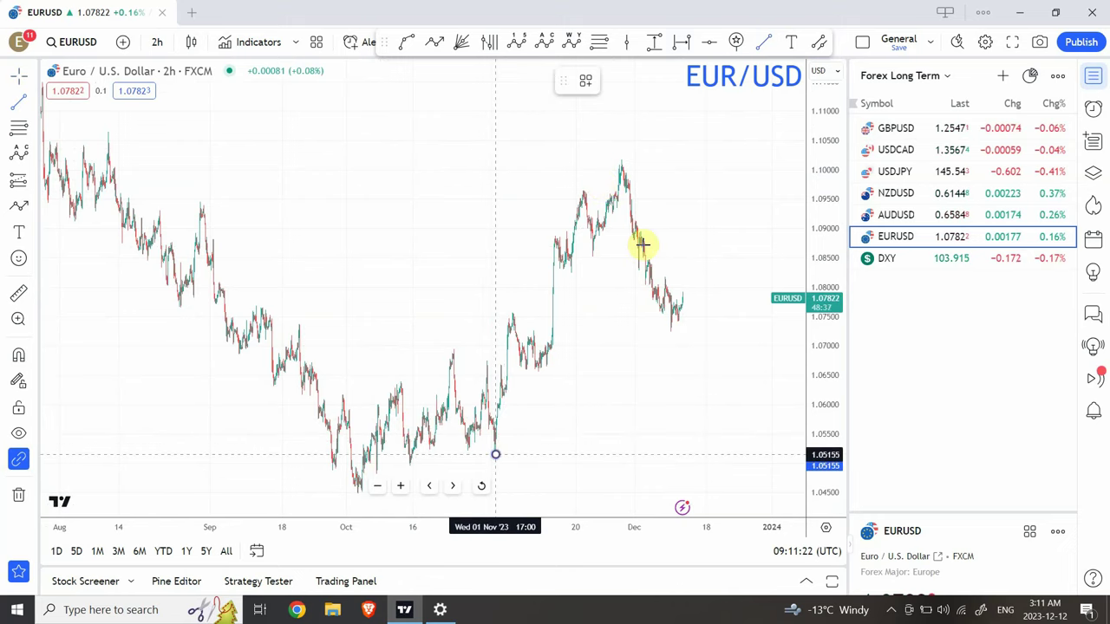
left_click(678, 152)
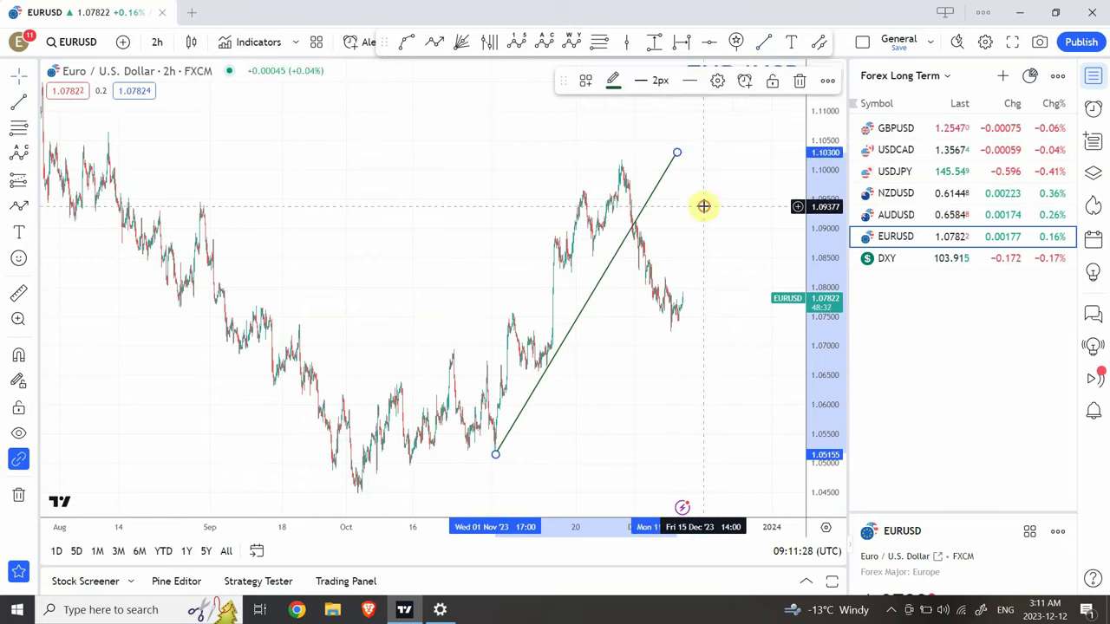
left_click(649, 255)
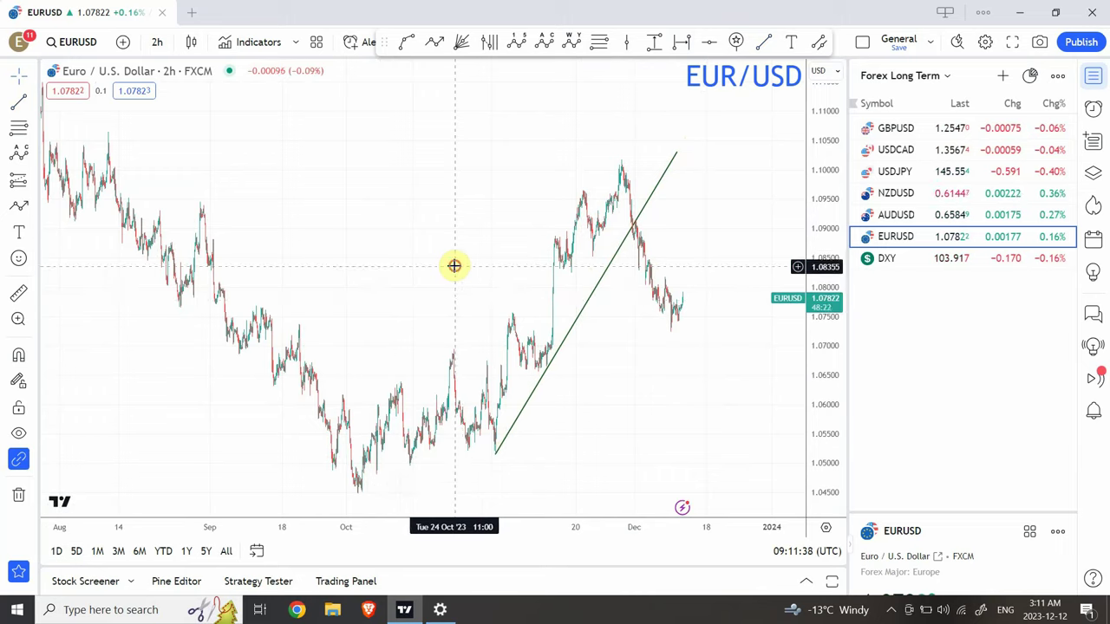
left_click_drag(454, 265, 439, 161)
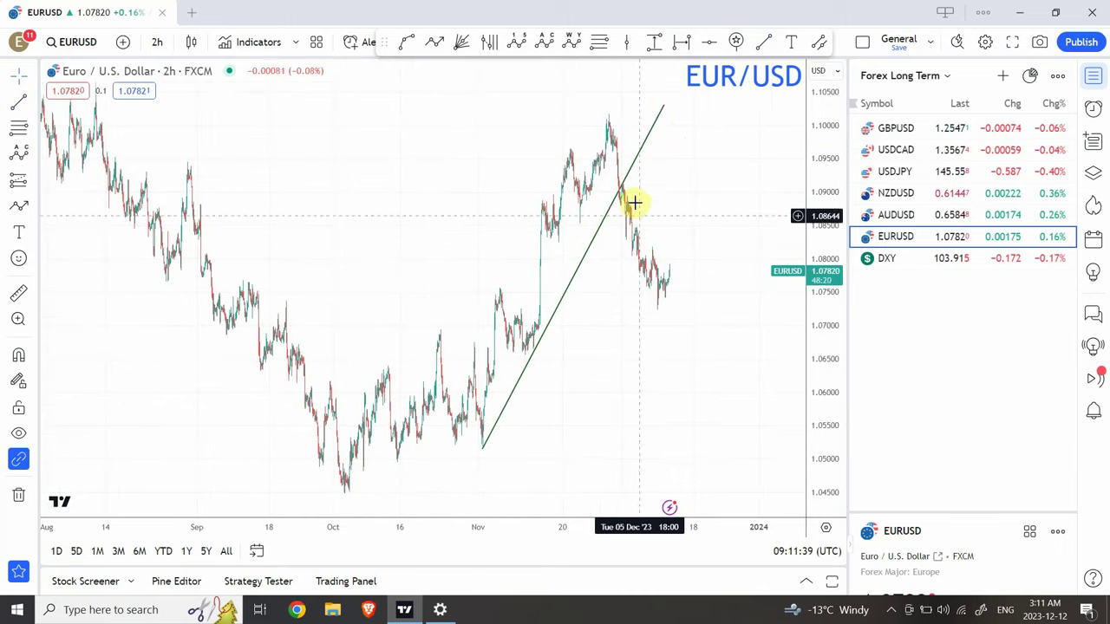